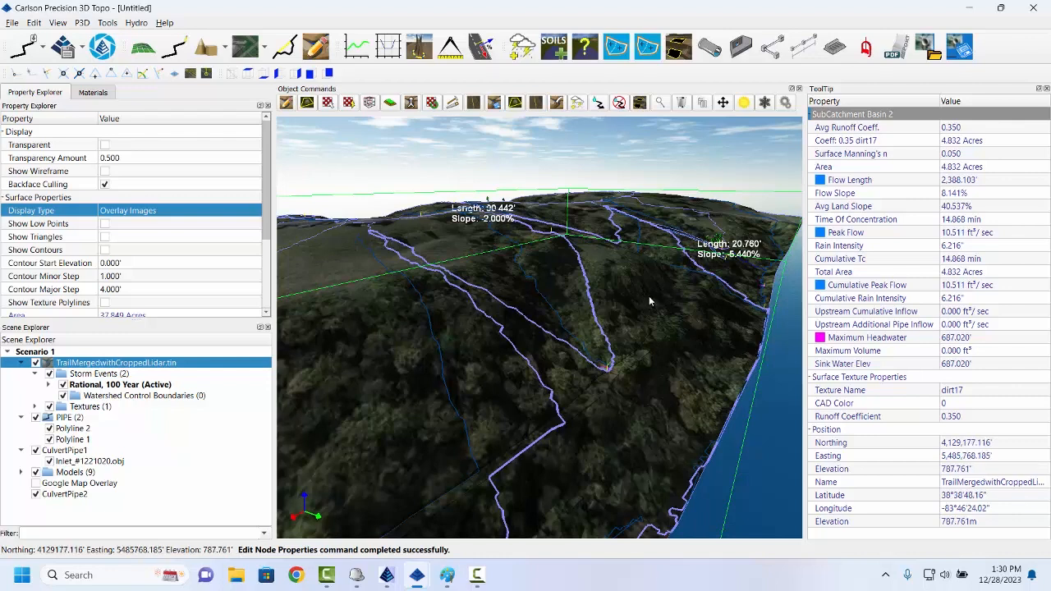
# - Set the display type of the TrailMergedwithCroppedLidar.tin surface to Show Textures
pyautogui.moveTo(646, 372); pyautogui.dragTo(637, 391, button='middle')
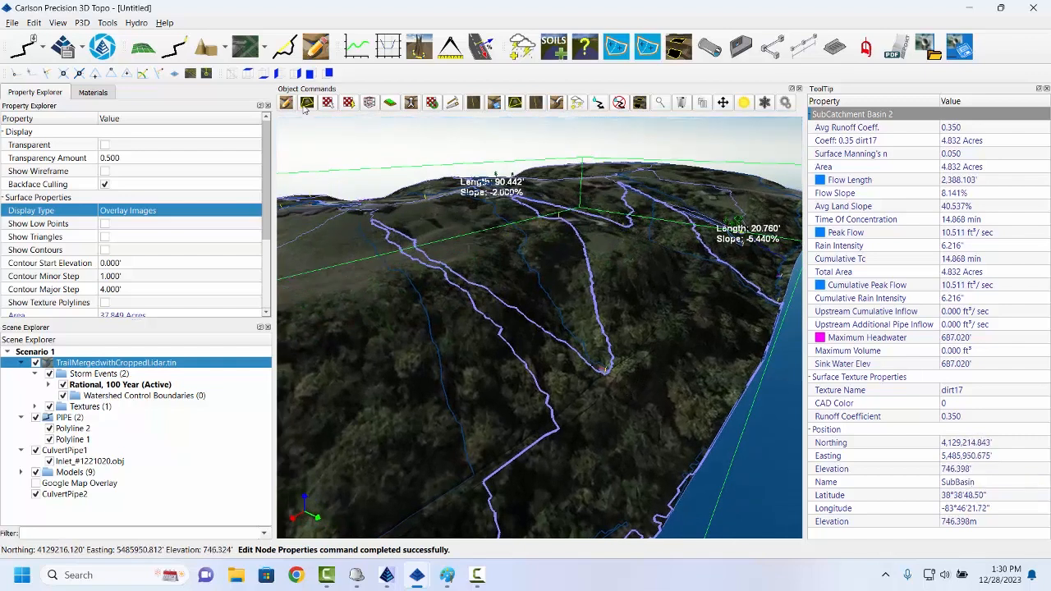
pyautogui.click(265, 49)
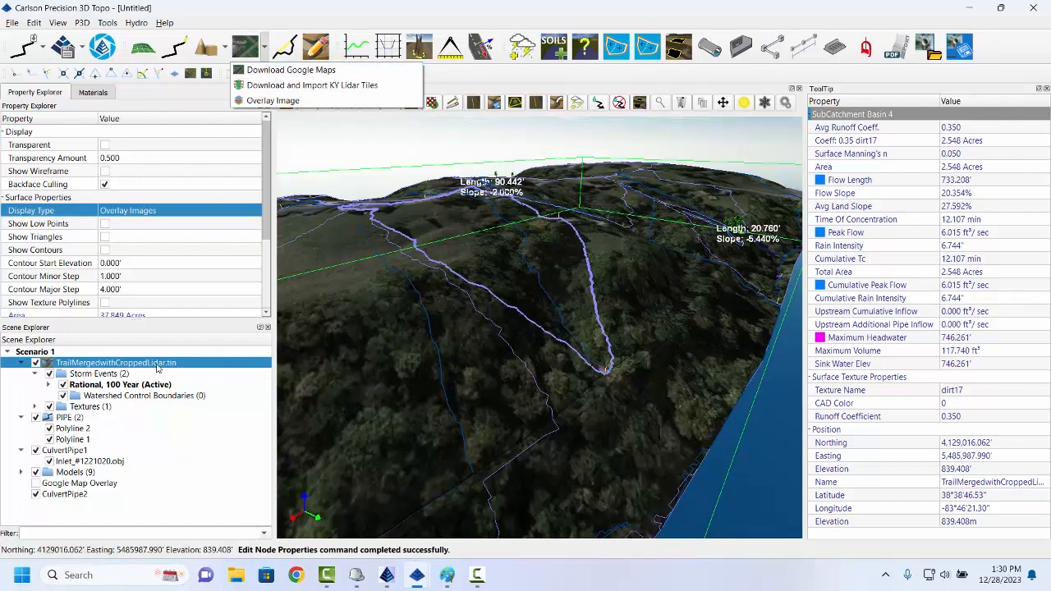
pyautogui.click(148, 211)
pyautogui.click(148, 211)
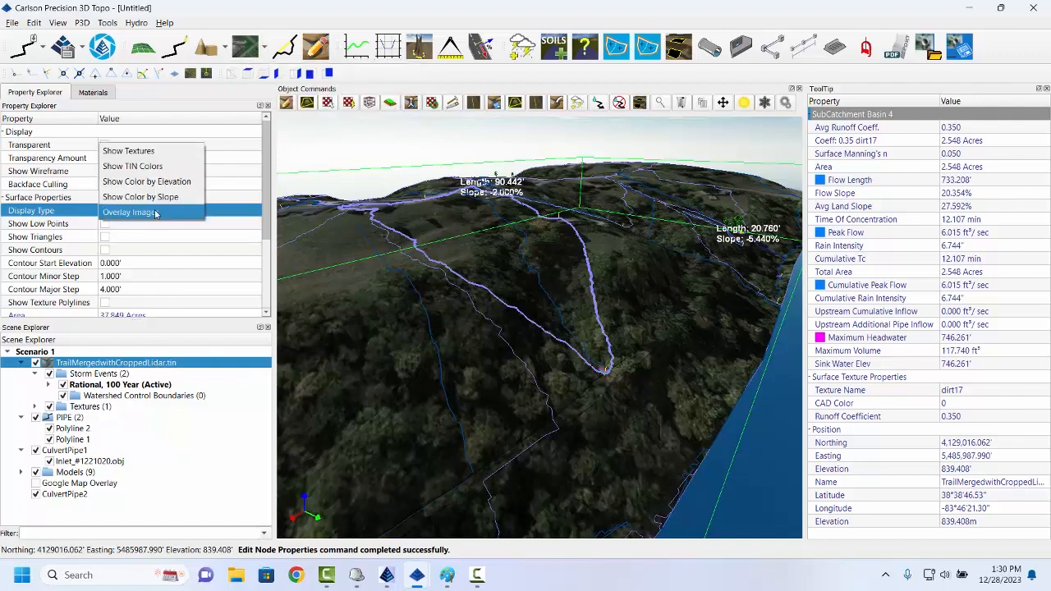
pyautogui.click(149, 154)
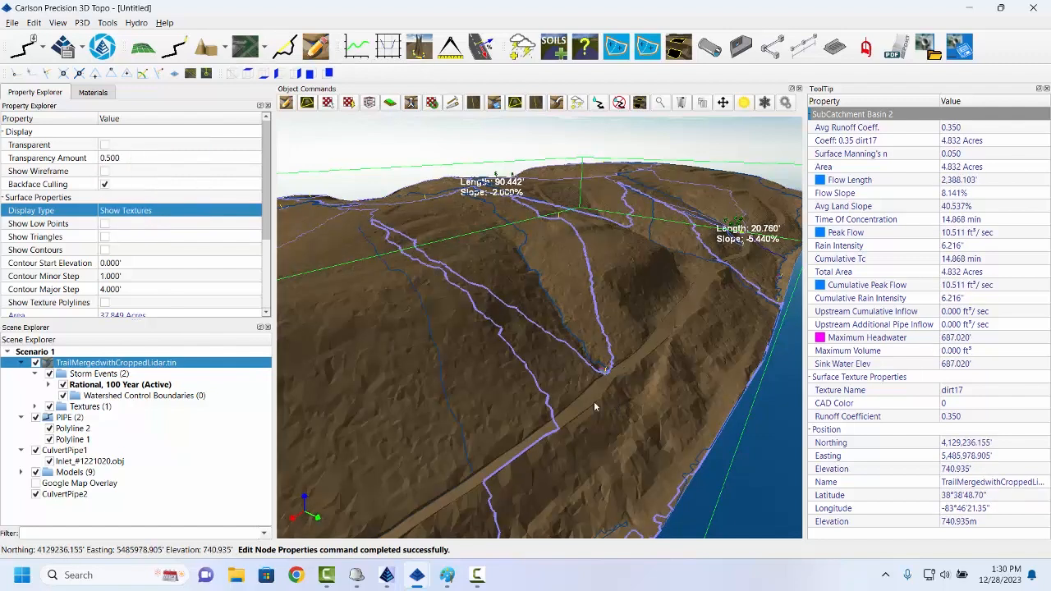
# - Examine the trail, culvert locations and drainage flow lines on the textured hillside surface
pyautogui.moveTo(631, 448); pyautogui.dragTo(632, 424)
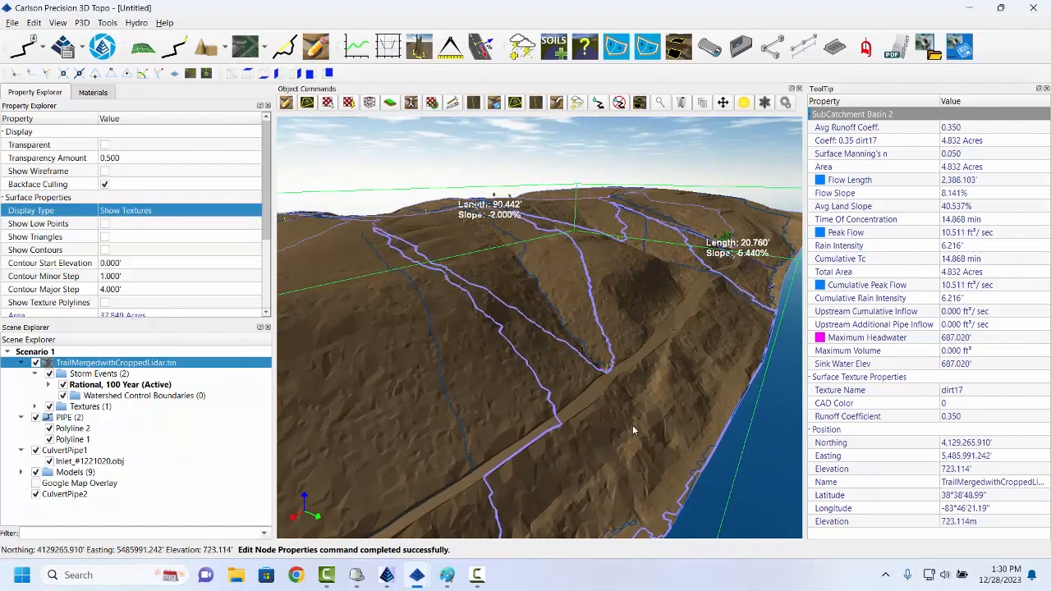
pyautogui.scroll(3, 606, 376)
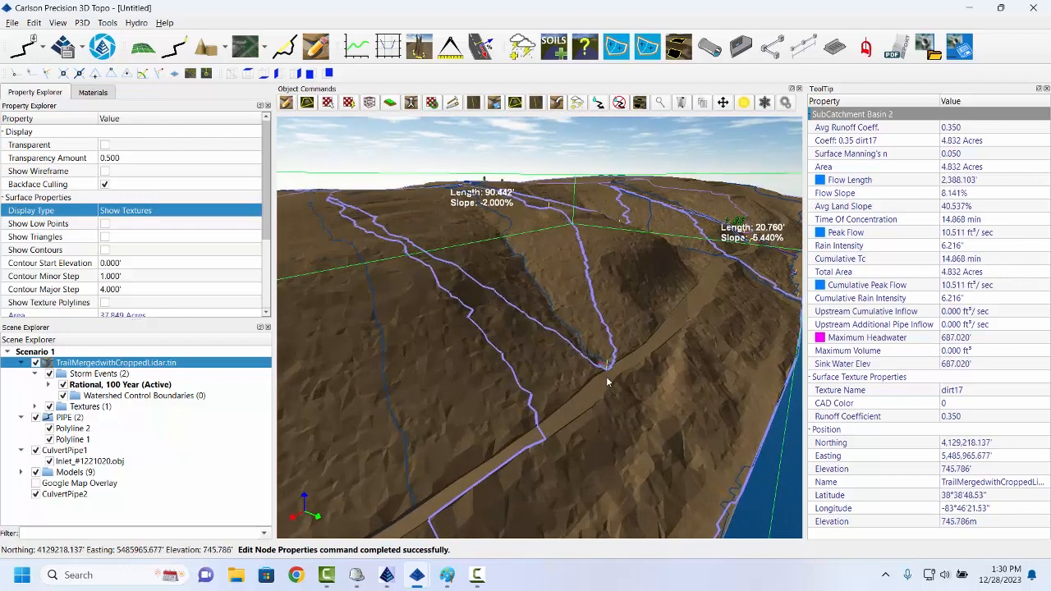
pyautogui.moveTo(547, 278)
pyautogui.mouseDown()
pyautogui.moveTo(558, 290)
pyautogui.moveTo(539, 284)
pyautogui.mouseUp()
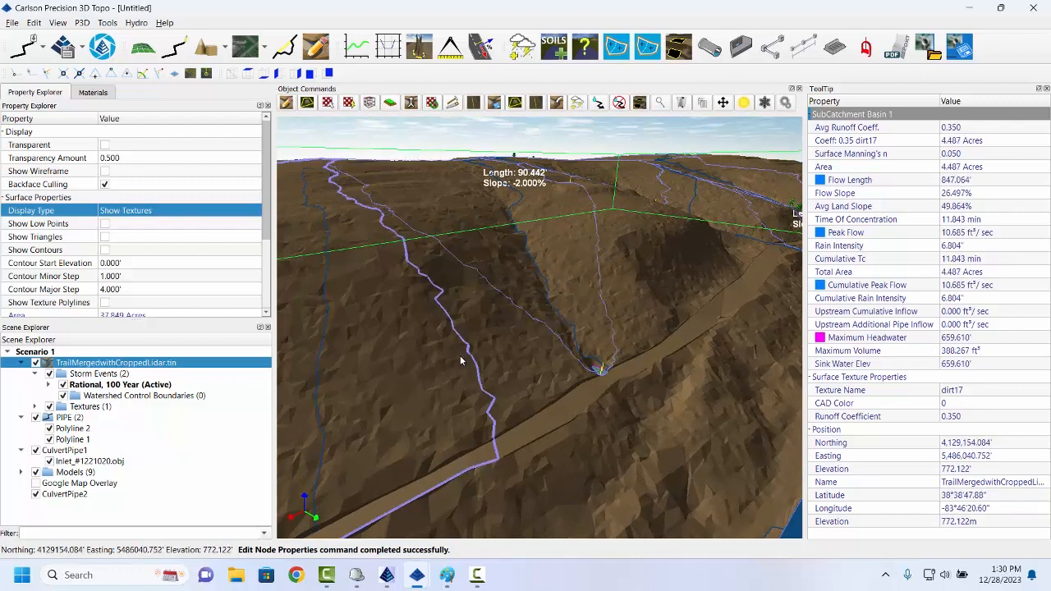
pyautogui.moveTo(564, 443); pyautogui.dragTo(685, 328)
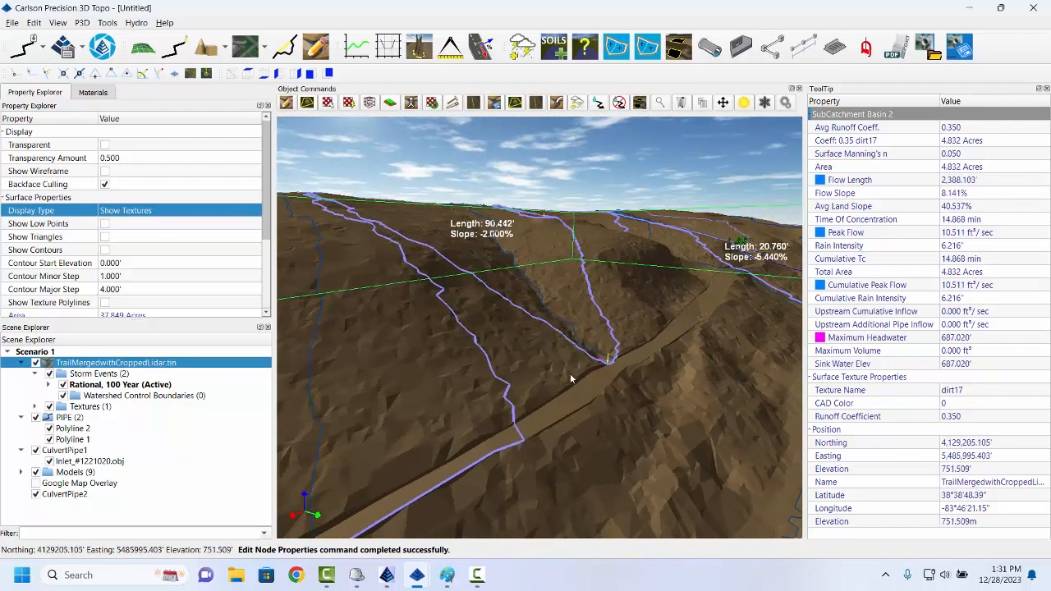
pyautogui.moveTo(586, 380); pyautogui.dragTo(598, 405)
pyautogui.scroll(-3, 599, 386)
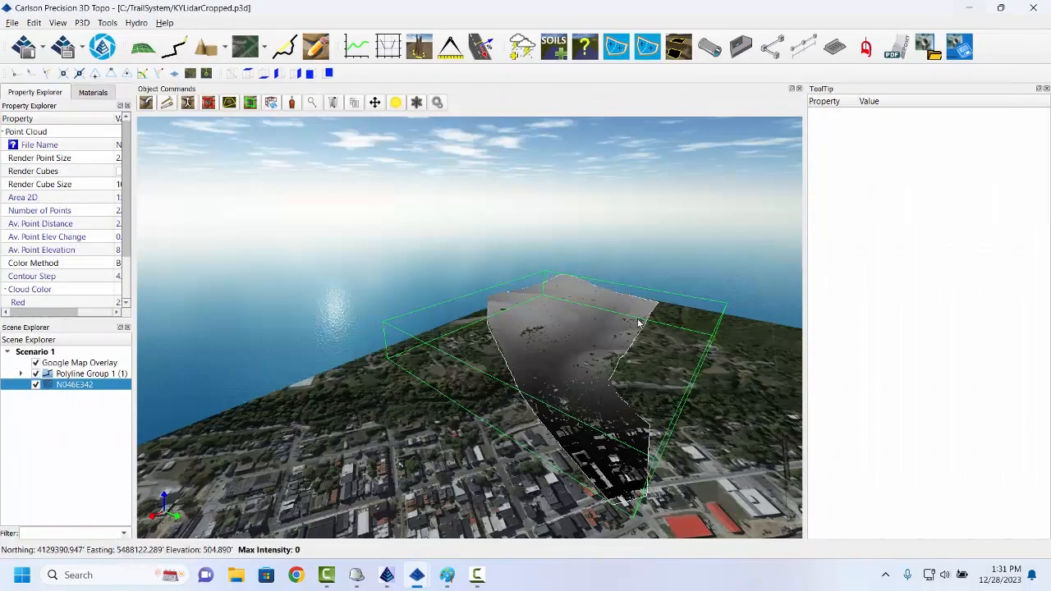
# - Examine the cropped N046E342 lidar point cloud over the Google map overlay in KYLidarCropped.p3d
pyautogui.moveTo(652, 404); pyautogui.dragTo(800, 460)
pyautogui.moveTo(437, 246); pyautogui.dragTo(447, 367, button='middle')
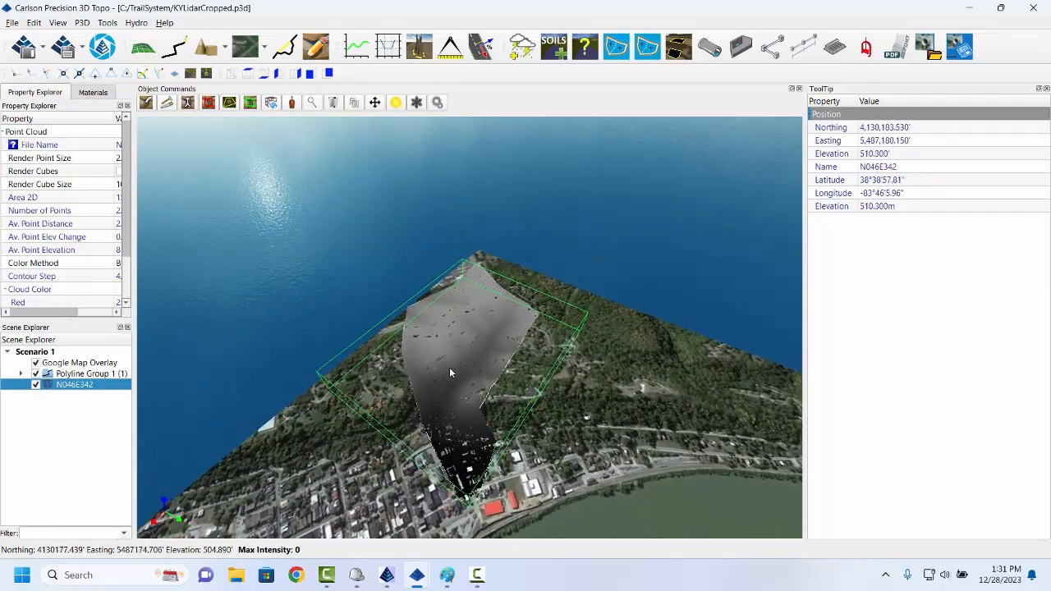
pyautogui.scroll(3, 451, 361)
pyautogui.moveTo(545, 427); pyautogui.dragTo(315, 358)
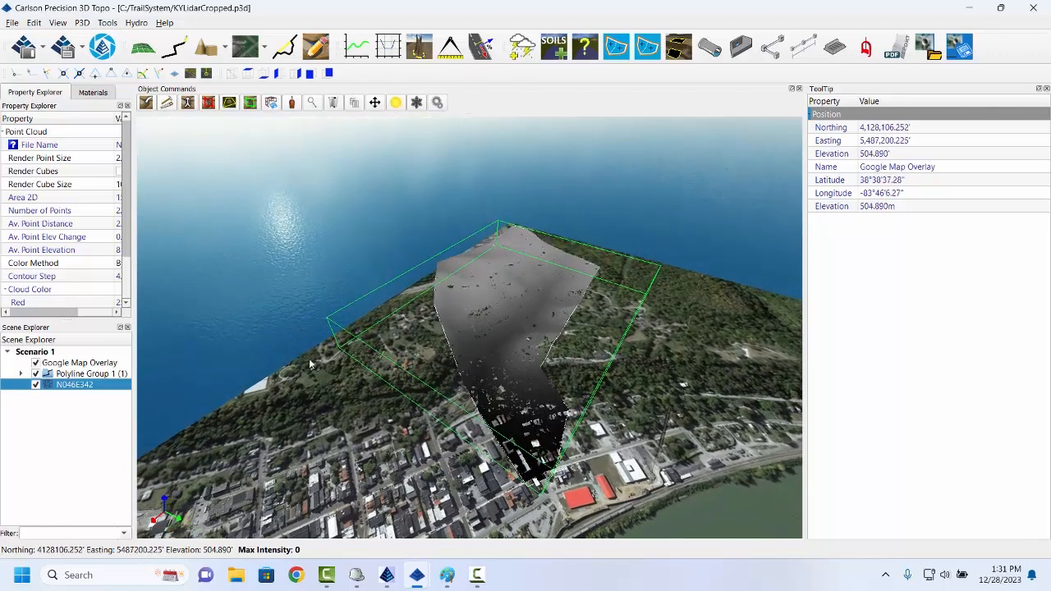
# - Review the settings for downloading and importing KY lidar tiles, and exit the command without importing
pyautogui.click(265, 51)
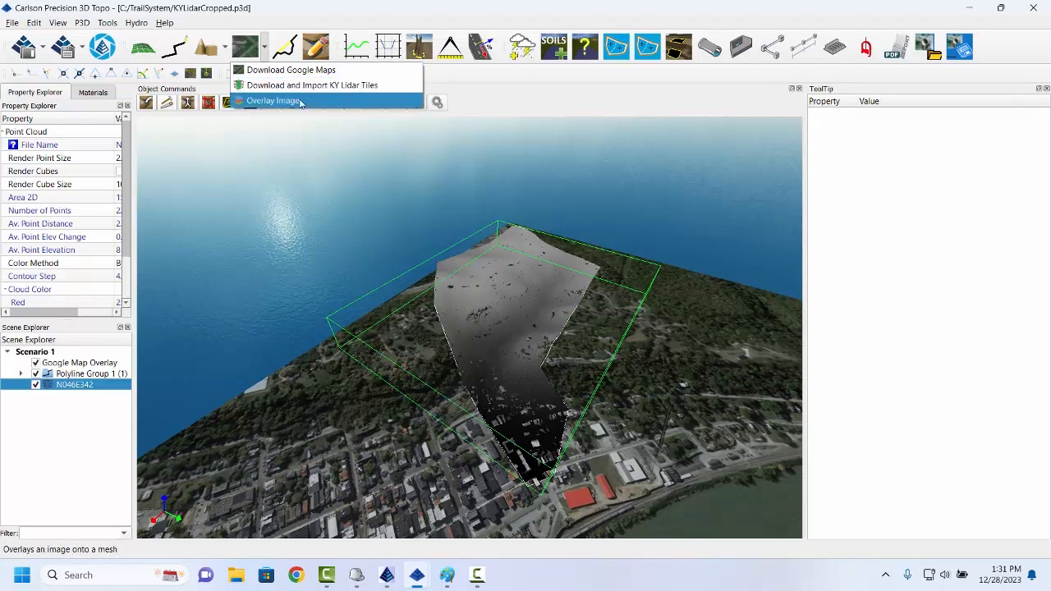
pyautogui.click(367, 86)
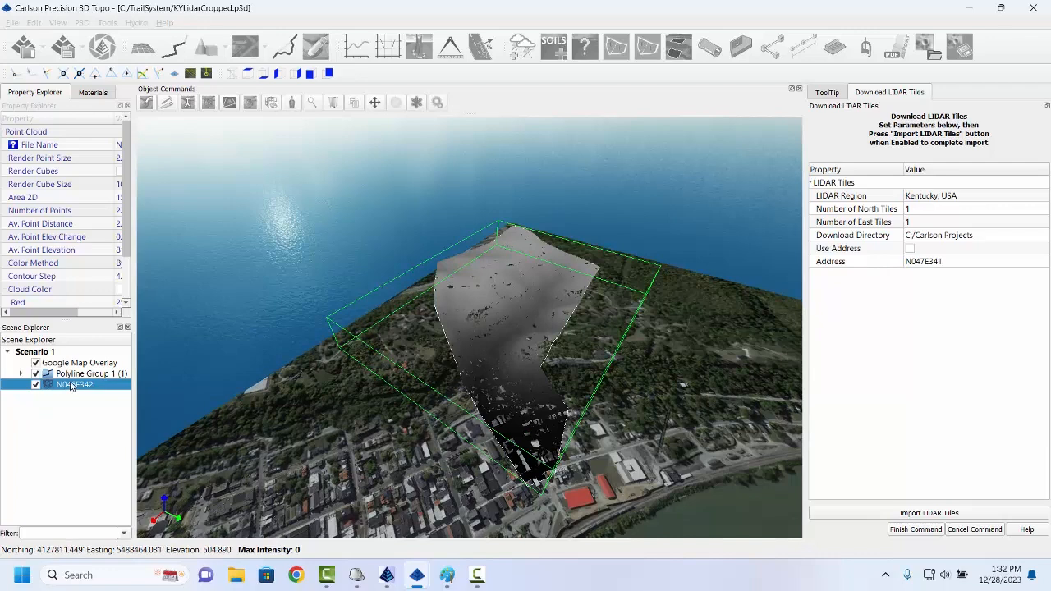
pyautogui.rightClick(72, 391)
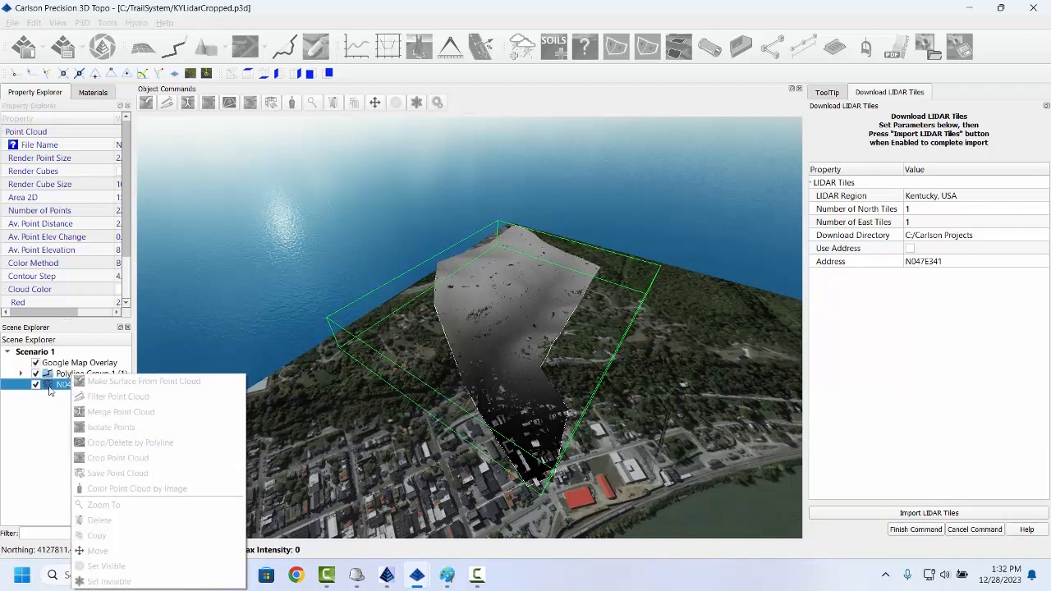
pyautogui.click(51, 389)
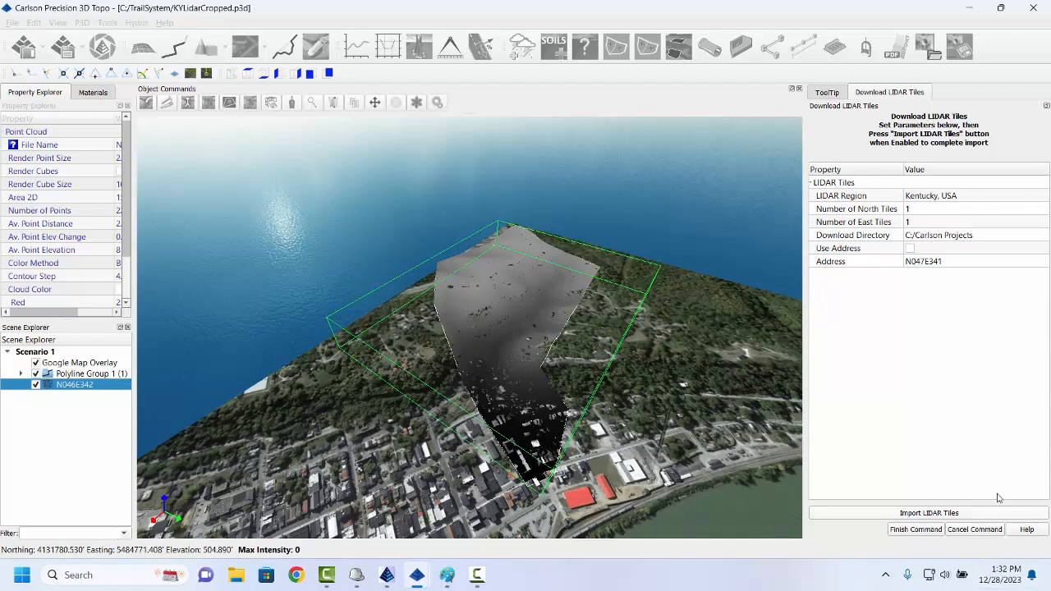
pyautogui.click(963, 530)
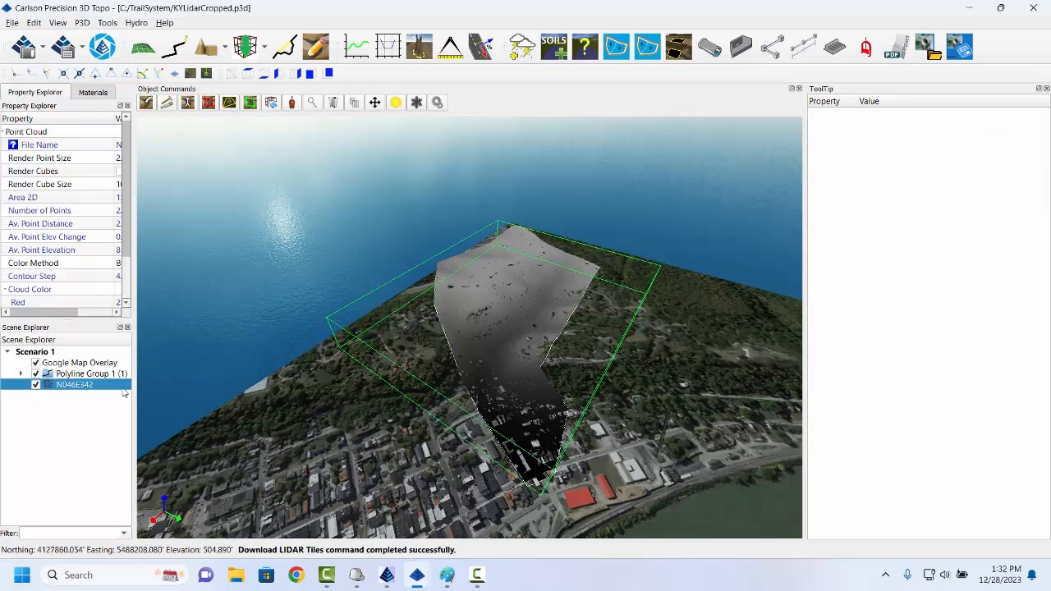
# - Inspect the cropping boundary Polyline 1 inside Polyline Group 1, and return to the N046E342 point cloud
pyautogui.click(21, 374)
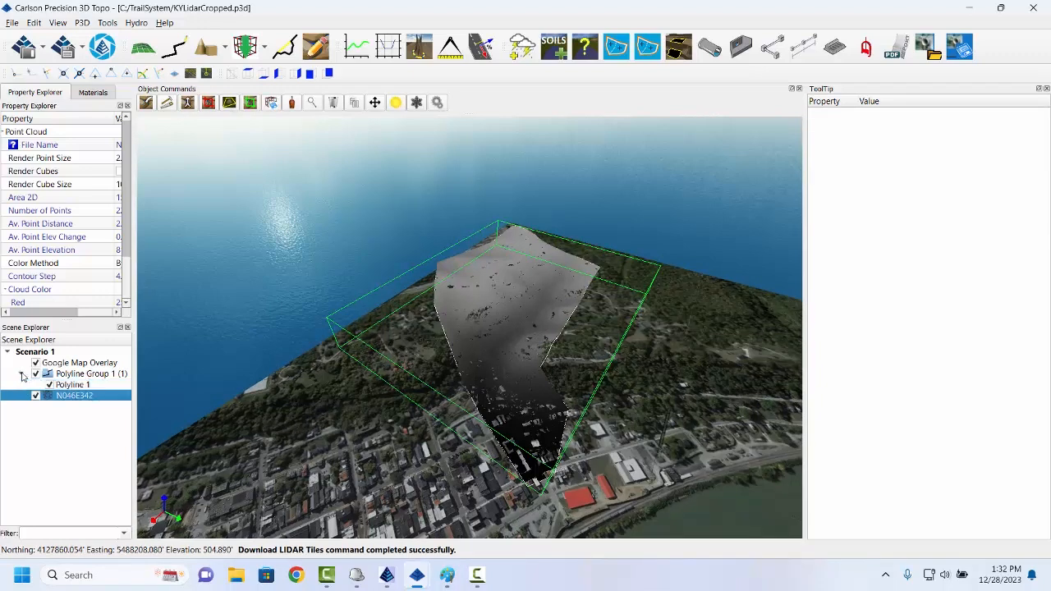
pyautogui.click(79, 385)
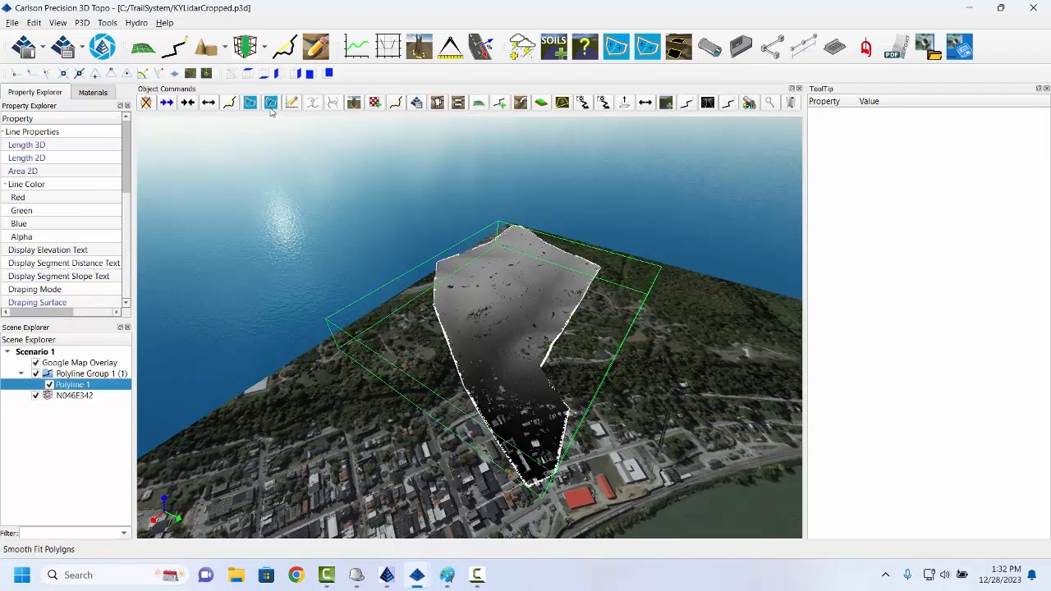
pyautogui.click(74, 396)
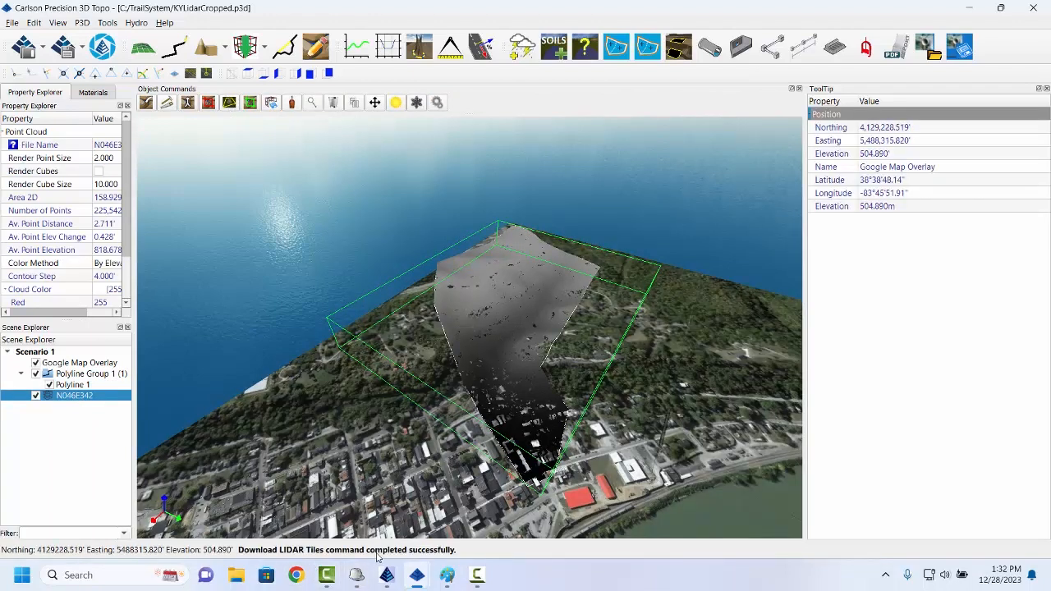
# - Switch to Carlson Civil and create a Point Cloud Advanced project named Trail2 in C:\TrailSystem\PointCloud
pyautogui.moveTo(387, 581)
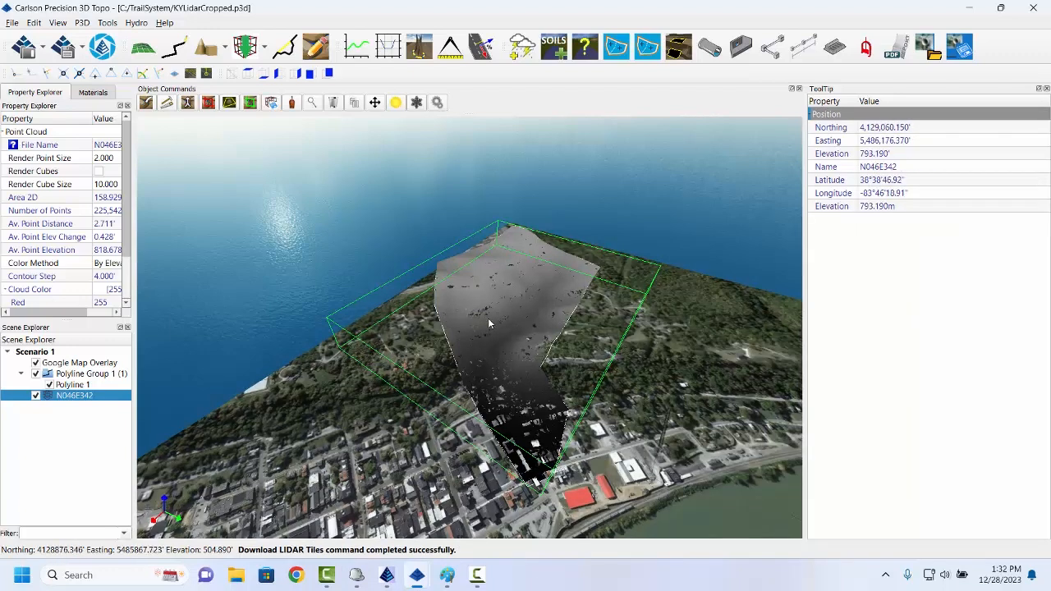
pyautogui.click(388, 578)
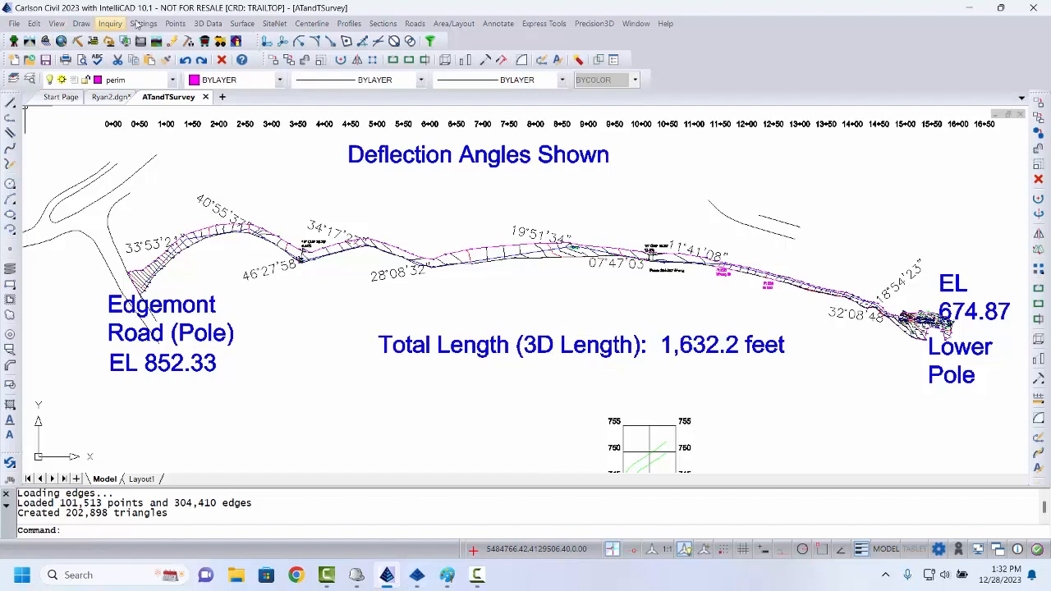
pyautogui.click(171, 42)
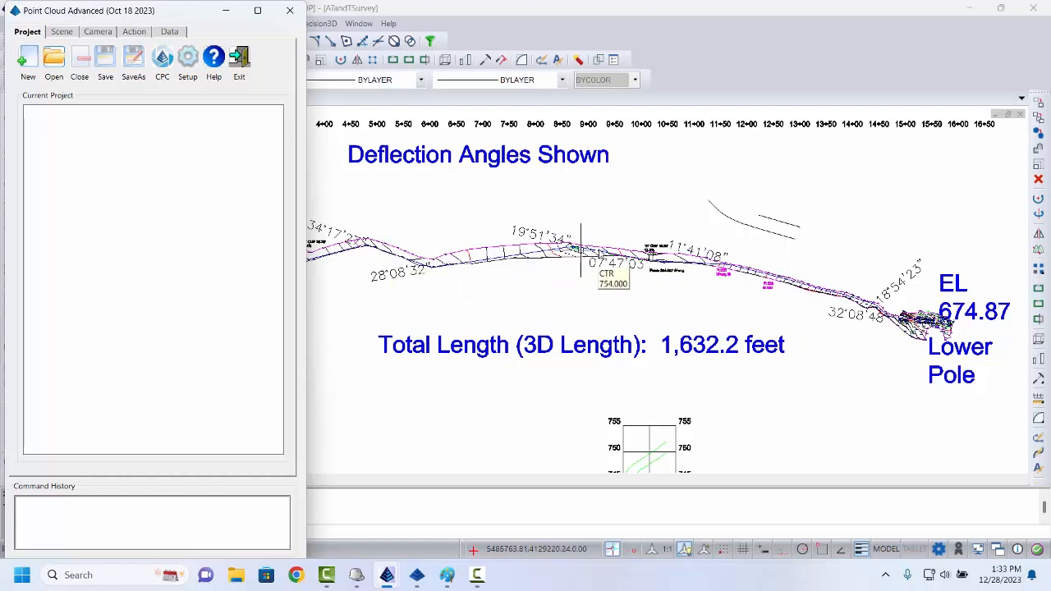
pyautogui.click(27, 63)
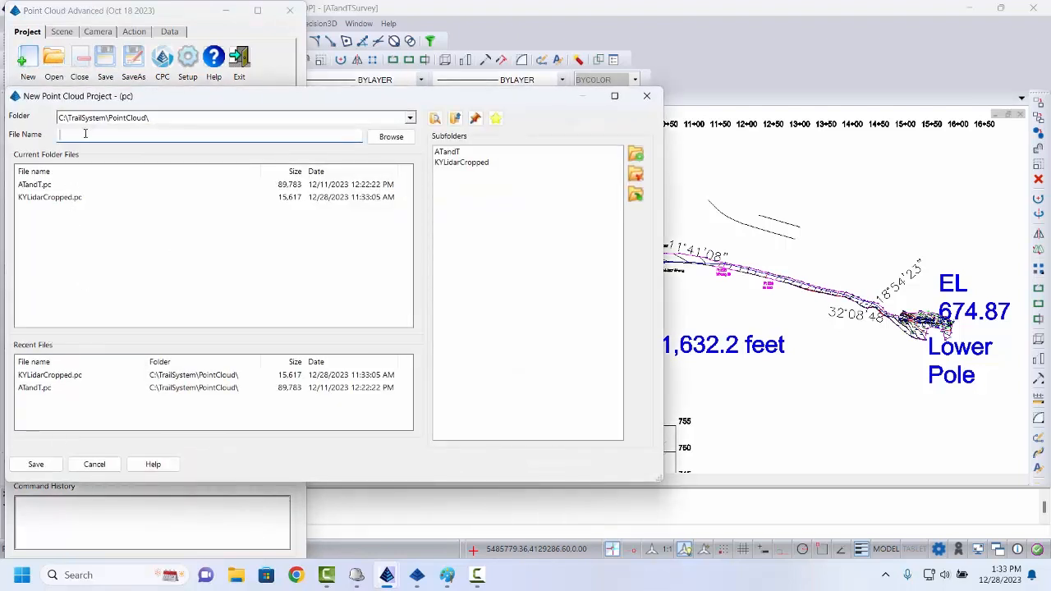
pyautogui.write('Trail2')
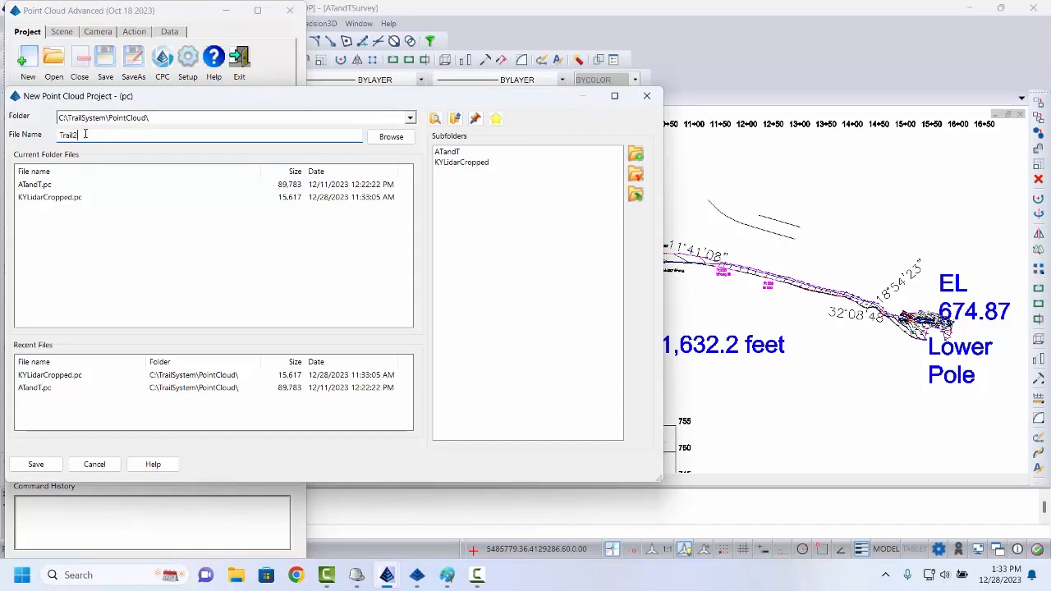
pyautogui.press('Return')
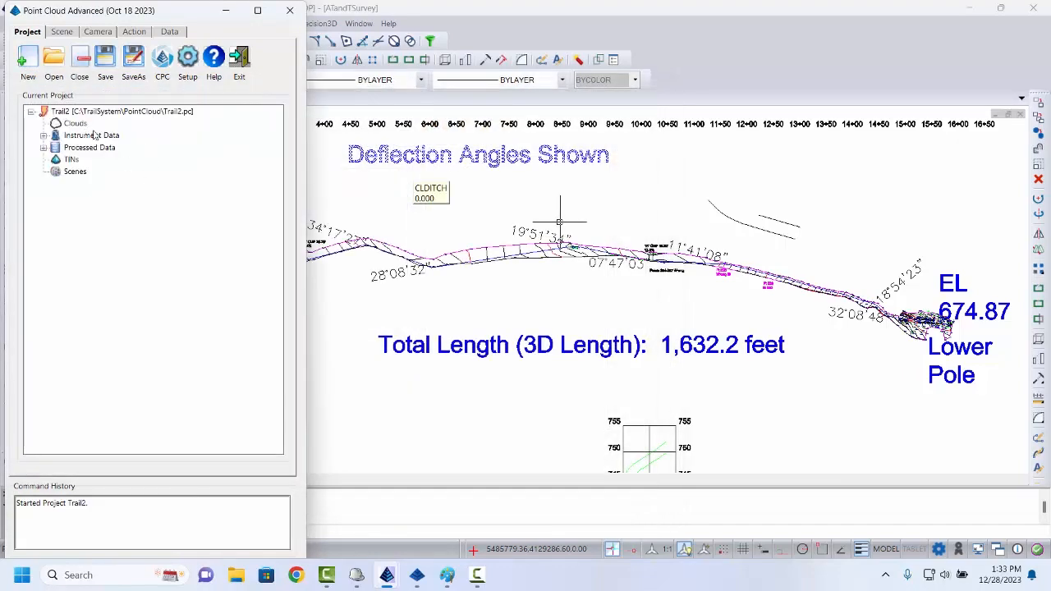
# - Import the lidar file KYLidarCropped.las as a cloud and view it in a new 3D scene colored by elevation
pyautogui.rightClick(86, 126)
pyautogui.moveTo(123, 133)
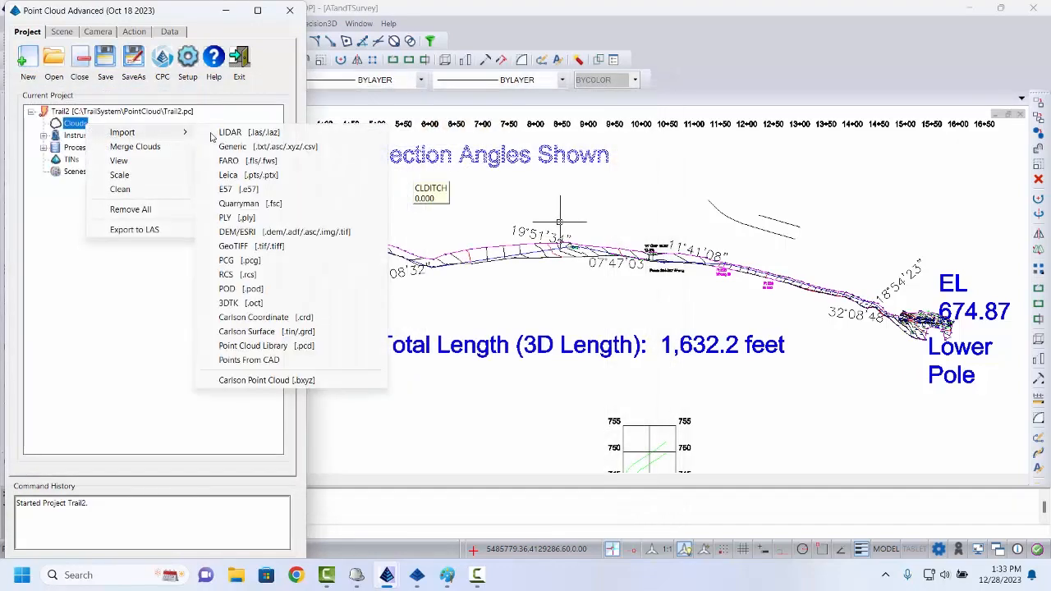
pyautogui.click(234, 133)
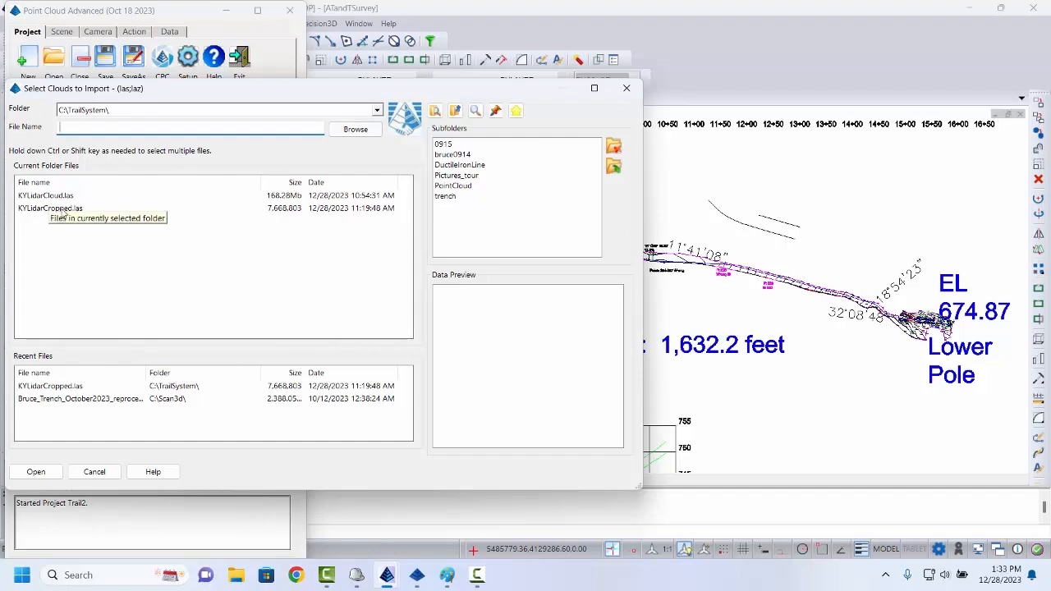
pyautogui.click(63, 210)
pyautogui.click(36, 472)
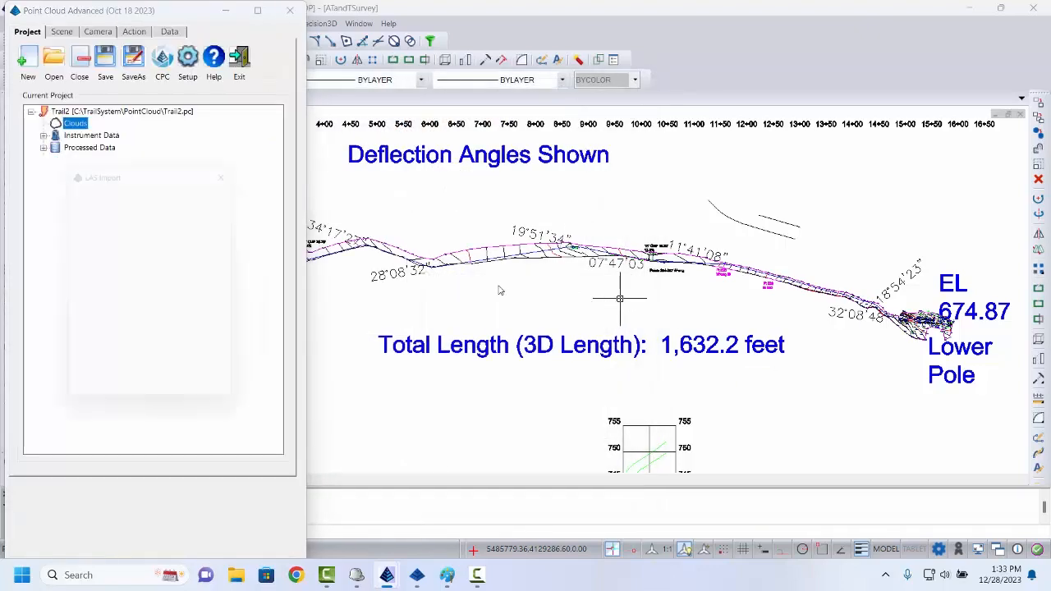
pyautogui.click(94, 397)
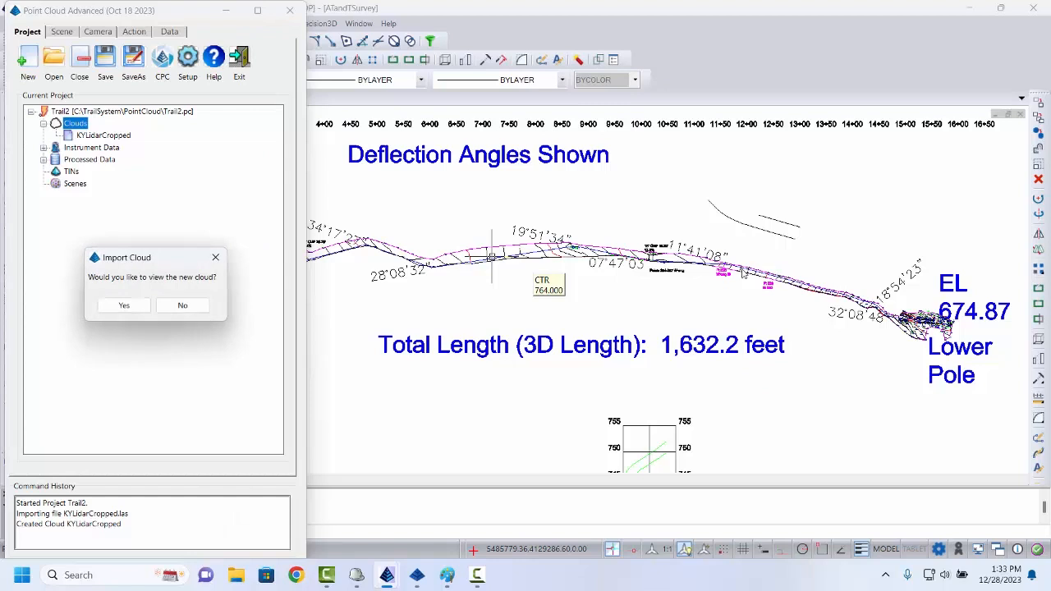
pyautogui.click(120, 304)
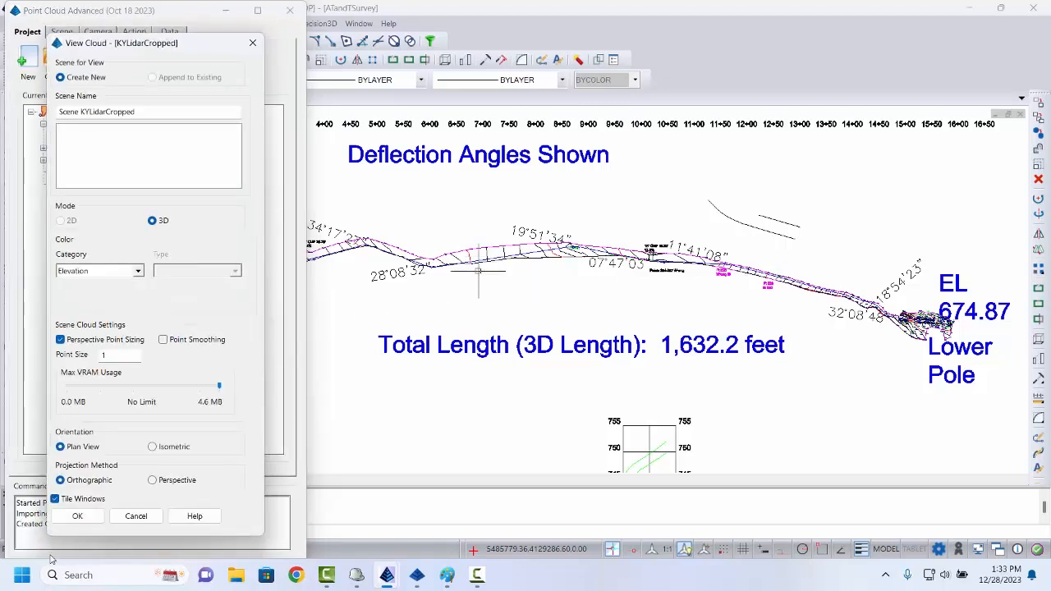
pyautogui.click(89, 519)
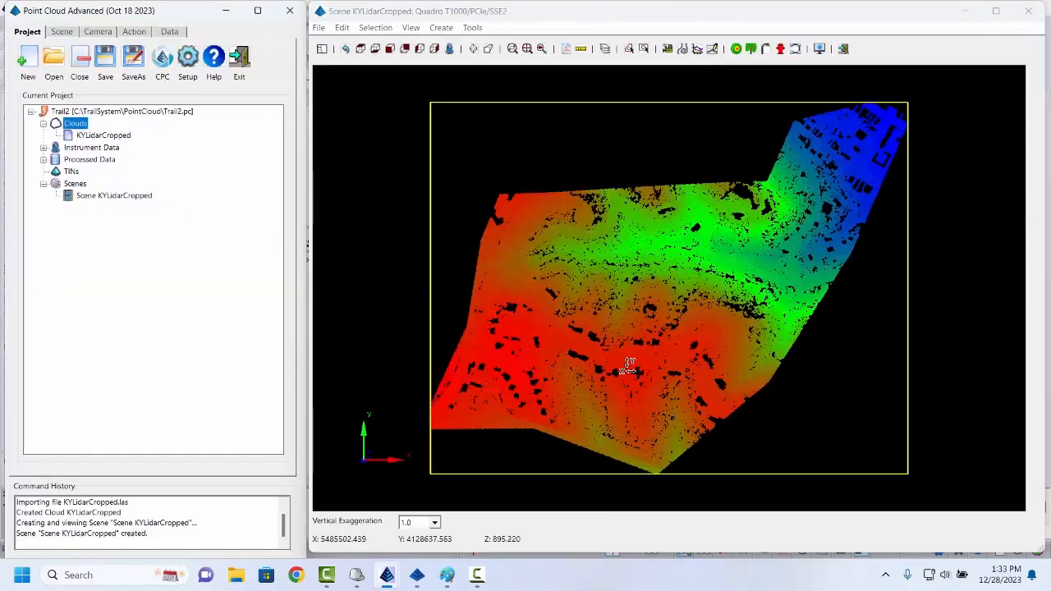
# - Inspect the KYLidarCropped scene in 3D, review the Create TIN settings, and exit them without creating a surface
pyautogui.moveTo(590, 276)
pyautogui.mouseDown()
pyautogui.moveTo(570, 233)
pyautogui.moveTo(682, 318)
pyautogui.moveTo(729, 399)
pyautogui.moveTo(702, 417)
pyautogui.moveTo(650, 312)
pyautogui.mouseUp()
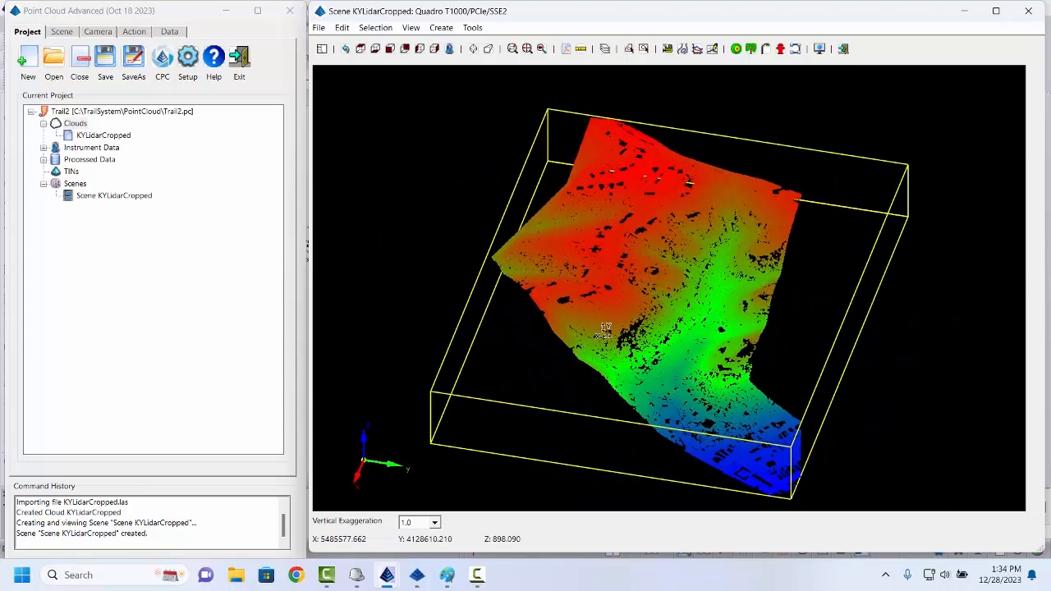
pyautogui.scroll(3, 654, 309)
pyautogui.scroll(-5, 654, 309)
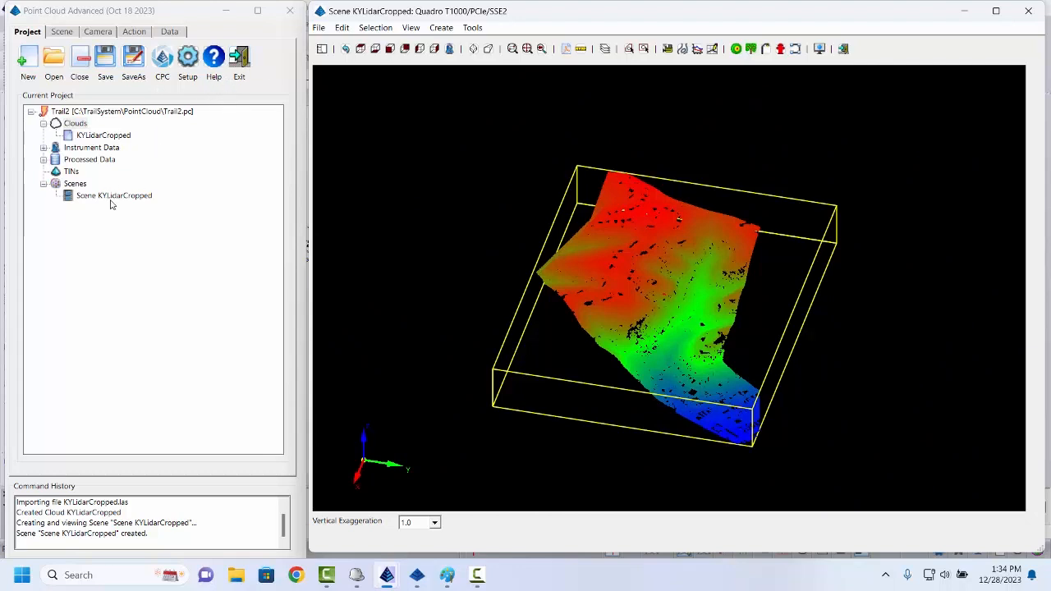
pyautogui.click(125, 33)
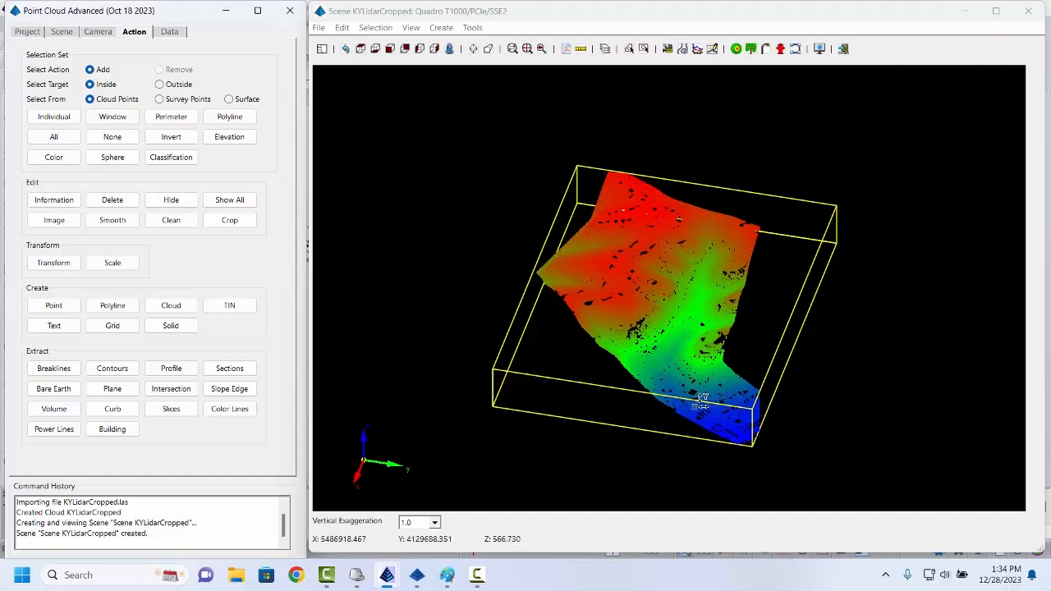
pyautogui.click(230, 306)
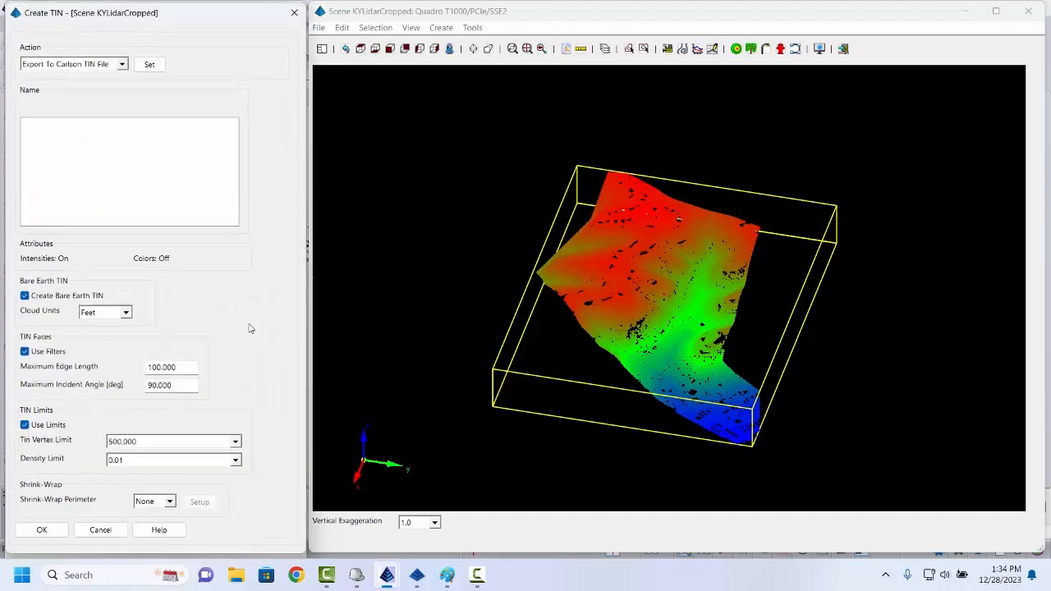
pyautogui.click(100, 530)
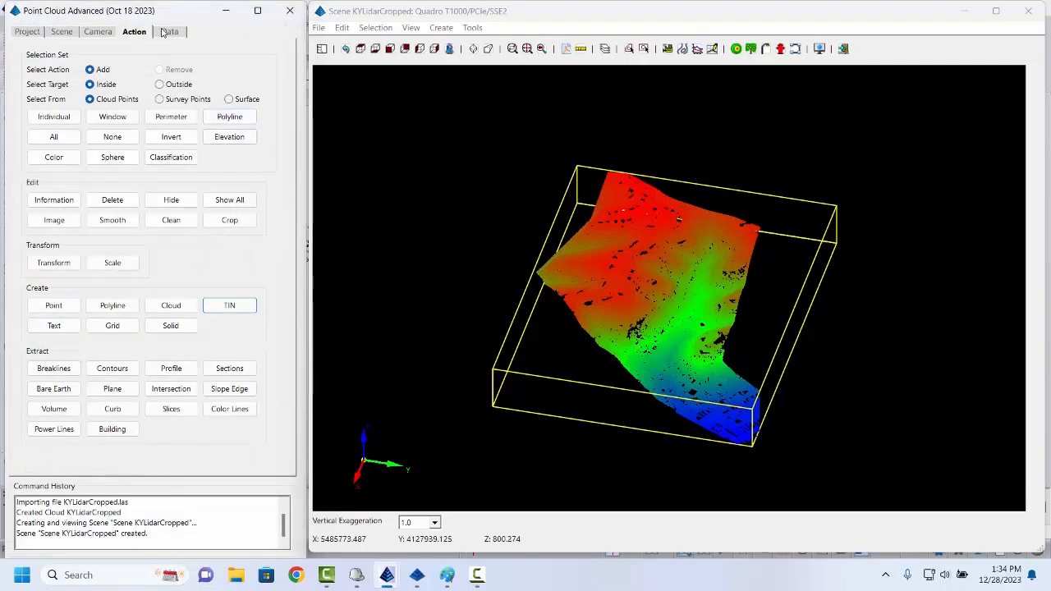
# - Select the cloud points inside a perimeter drawn around the red and green upper terrain, leaving out the low blue area
pyautogui.click(170, 116)
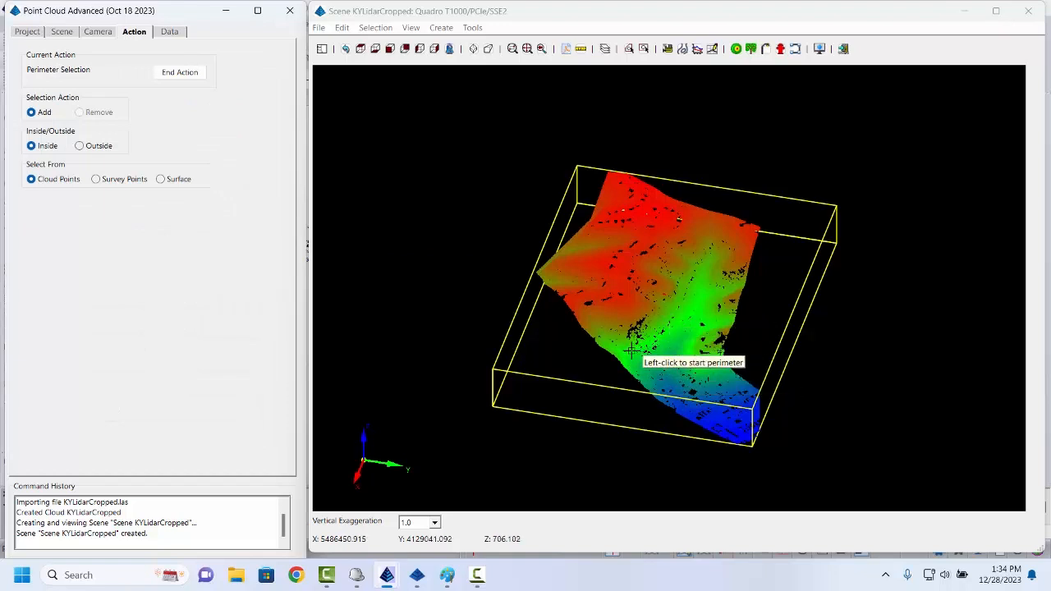
pyautogui.click(633, 367)
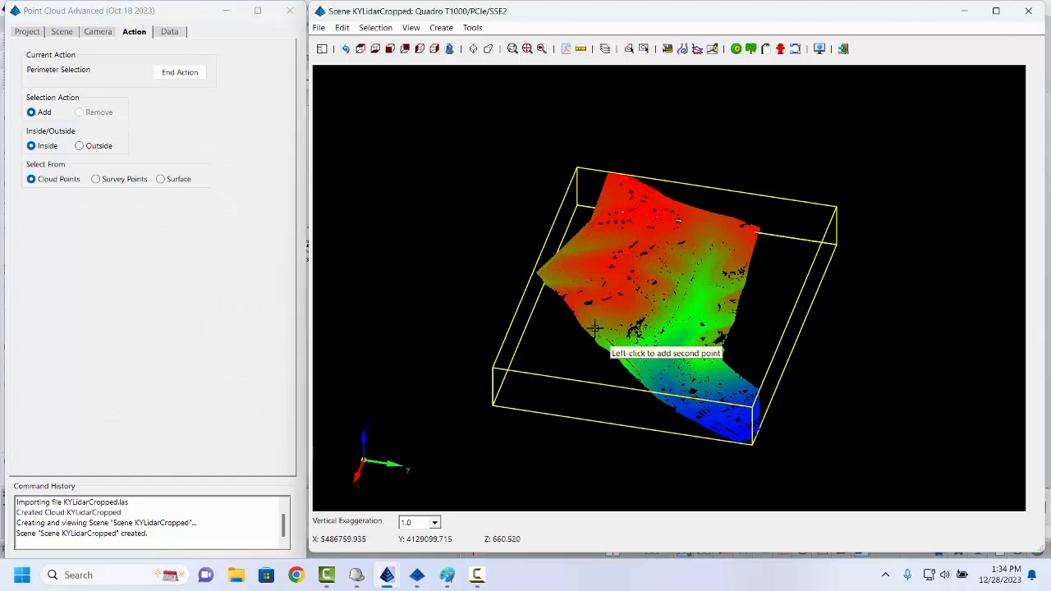
pyautogui.click(543, 274)
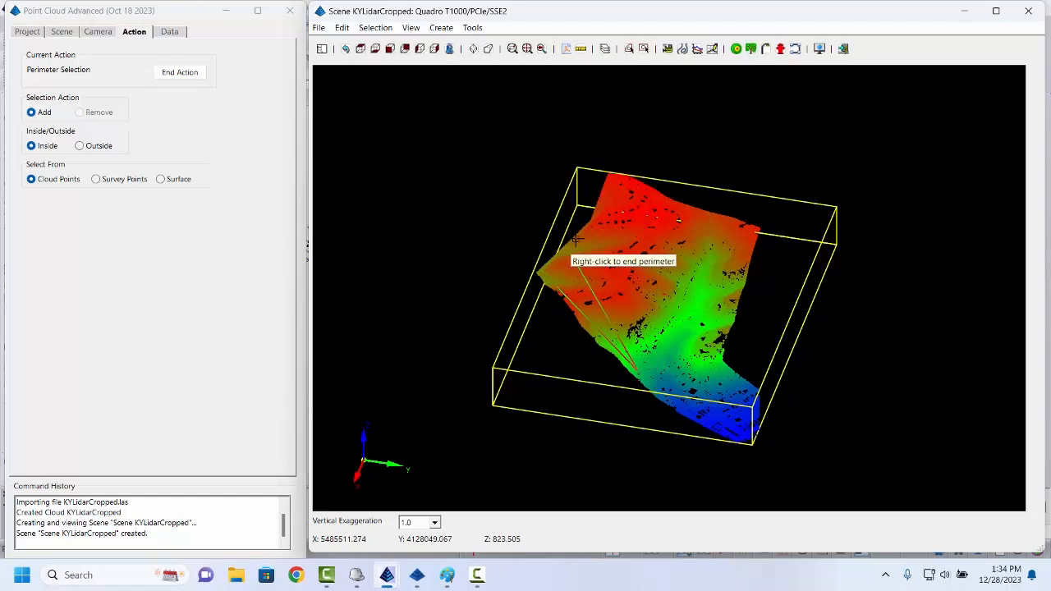
pyautogui.click(597, 219)
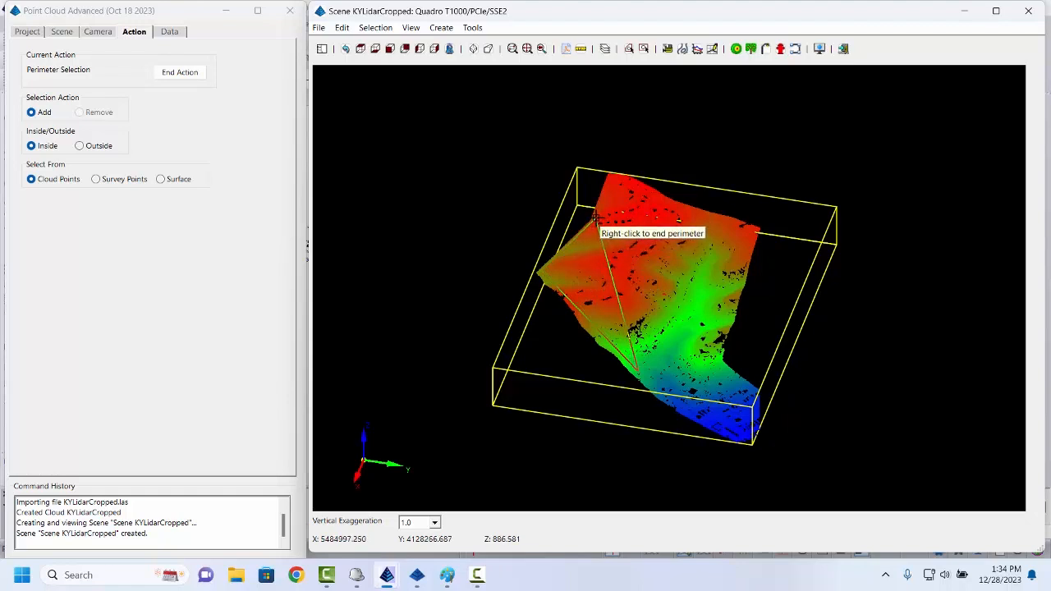
pyautogui.click(613, 178)
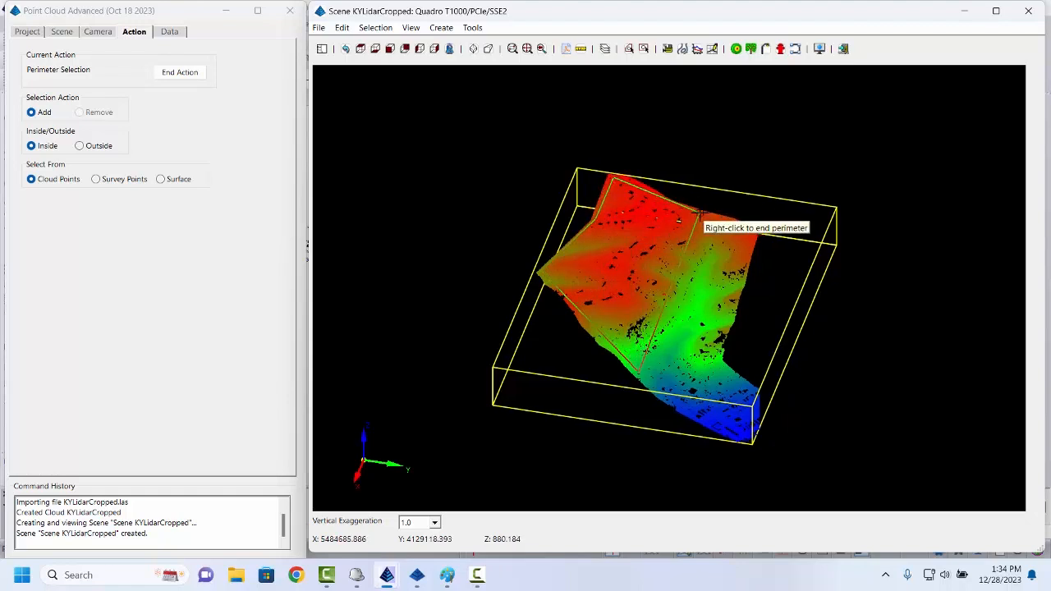
pyautogui.click(721, 219)
pyautogui.click(709, 264)
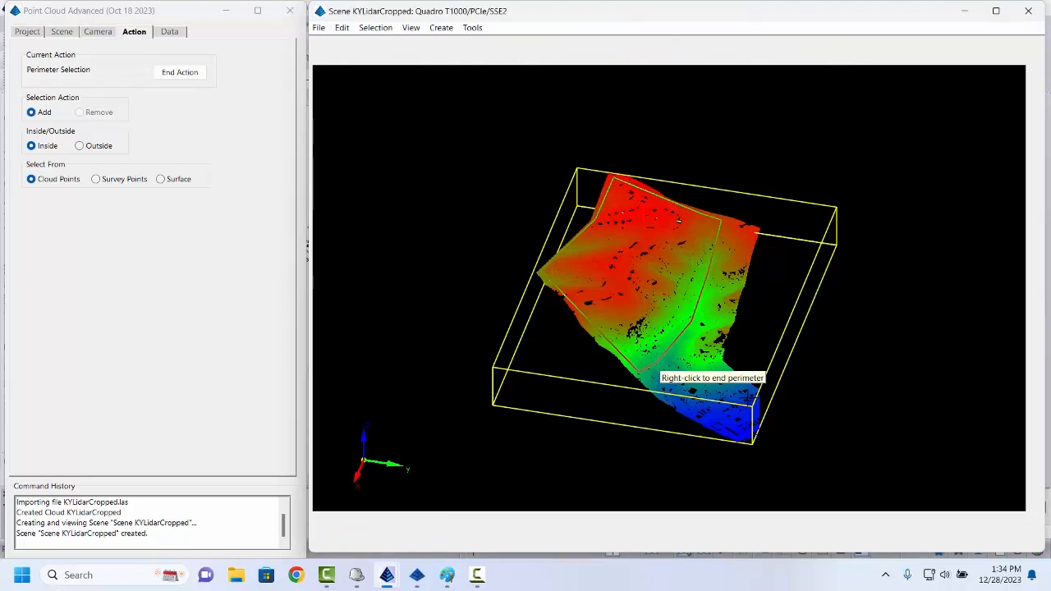
pyautogui.rightClick(655, 362)
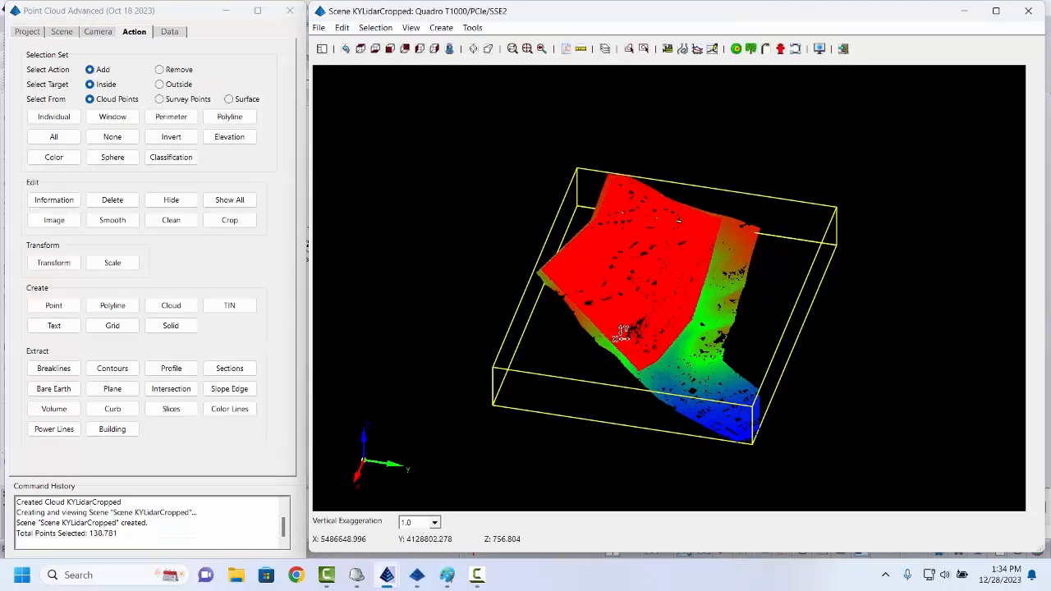
# - Export the selected points as a bare earth Carlson TIN file named Trail2 in C:\TrailSystem
pyautogui.click(230, 306)
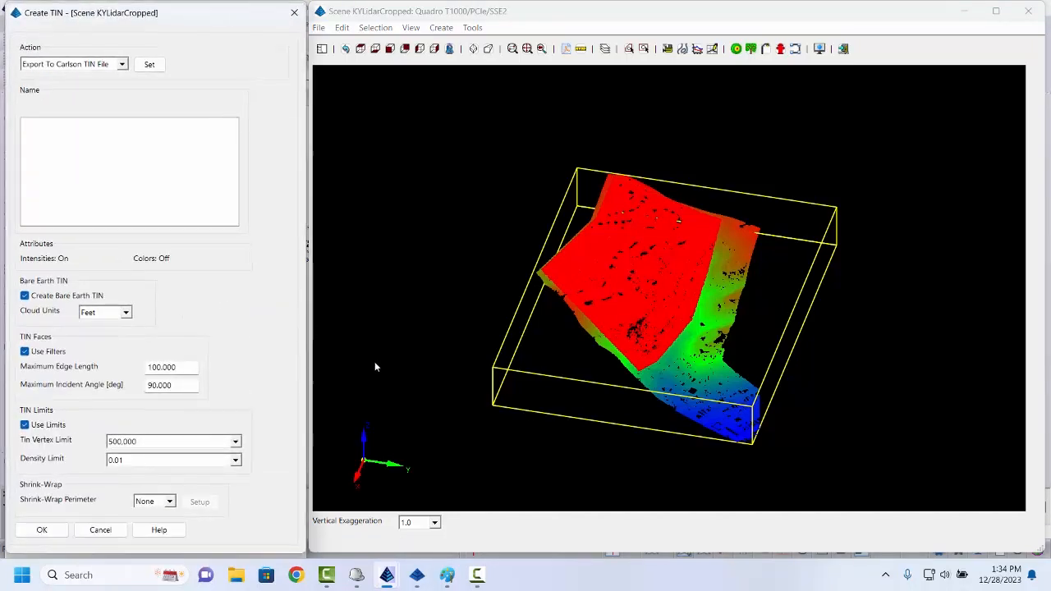
pyautogui.click(42, 530)
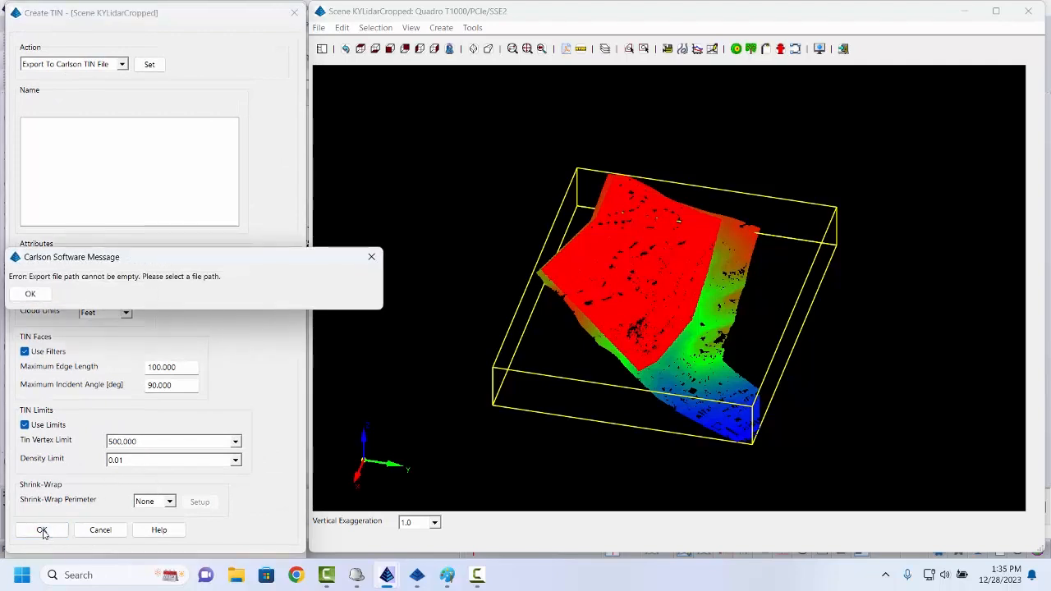
pyautogui.click(30, 295)
pyautogui.click(156, 66)
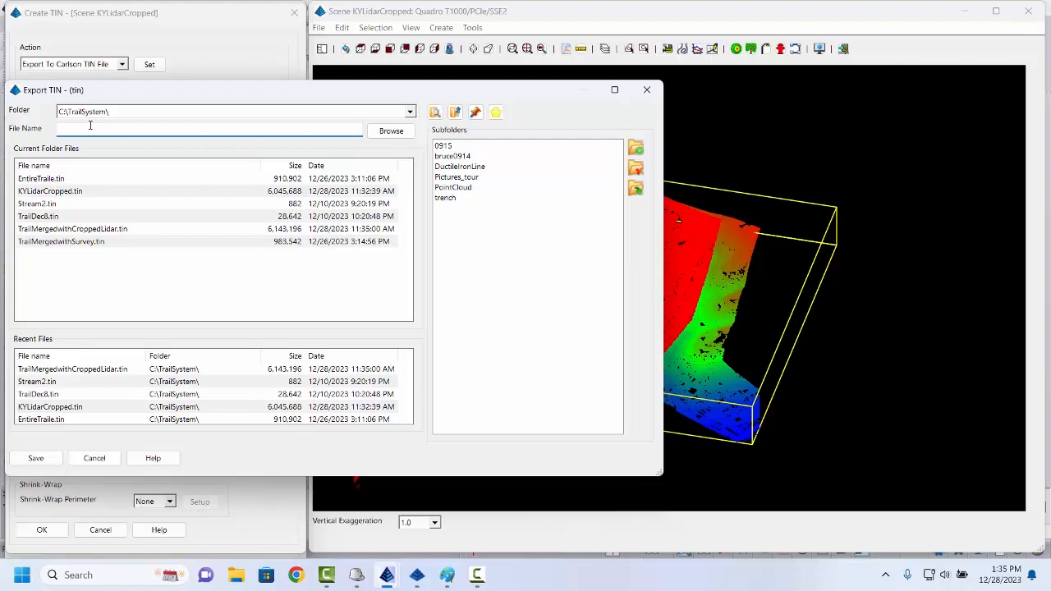
pyautogui.write('Trail2')
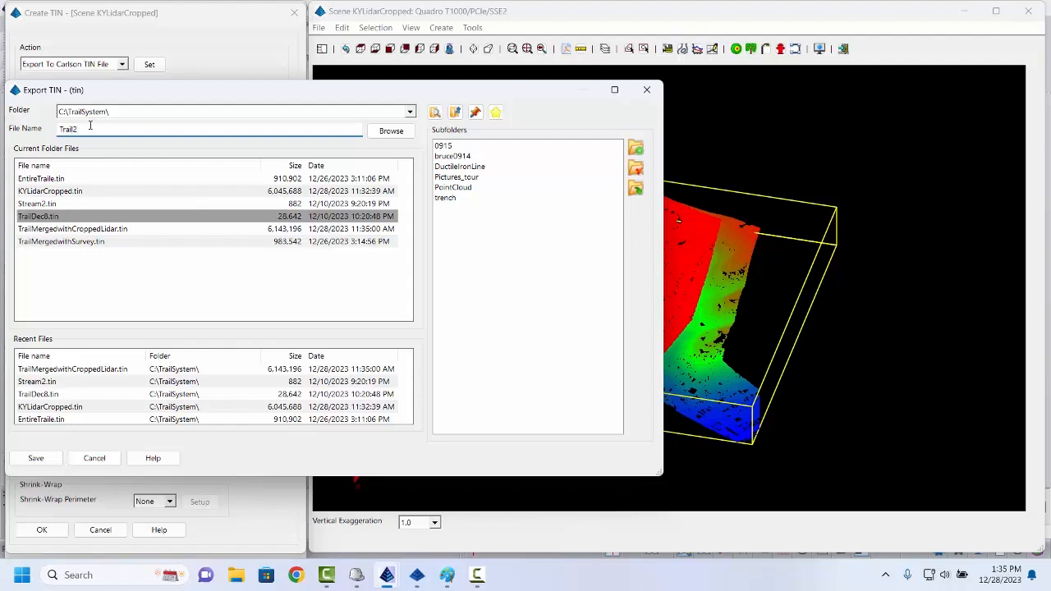
pyautogui.press('Return')
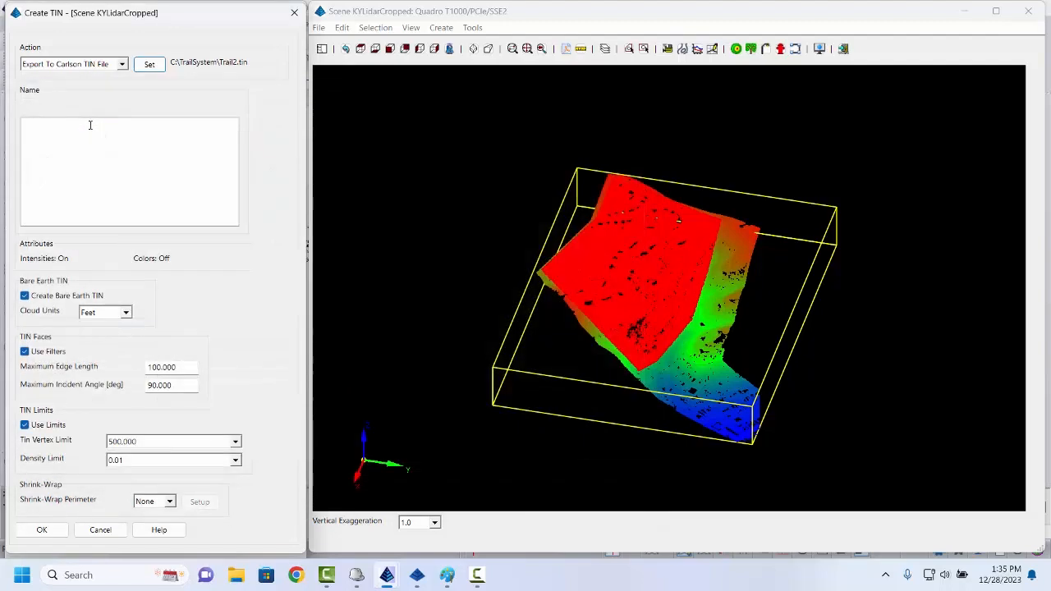
pyautogui.click(42, 531)
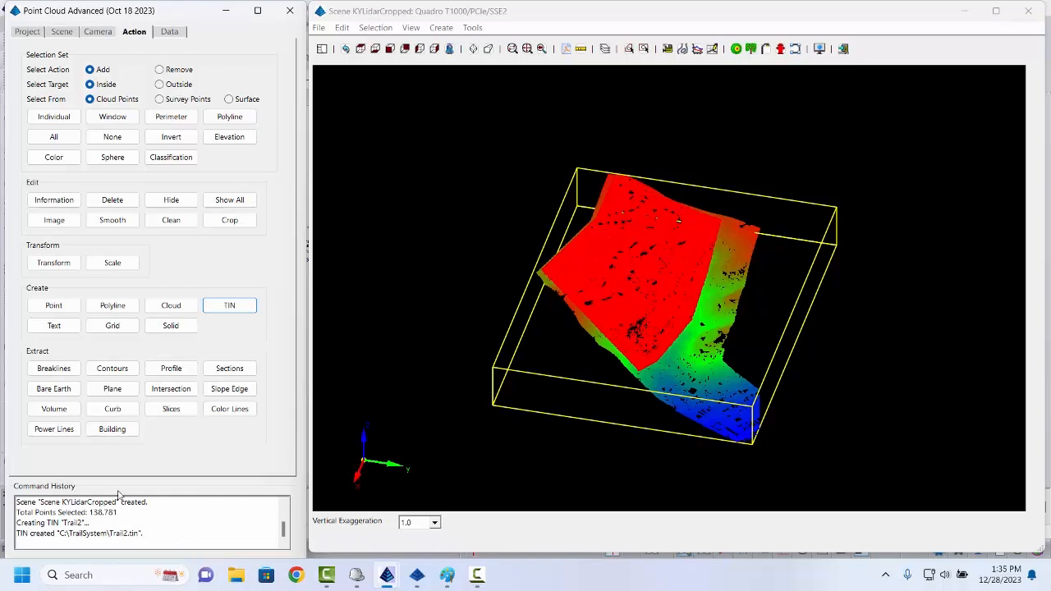
# - Save the Trail2 point cloud project and exit Point Cloud Advanced
pyautogui.click(25, 33)
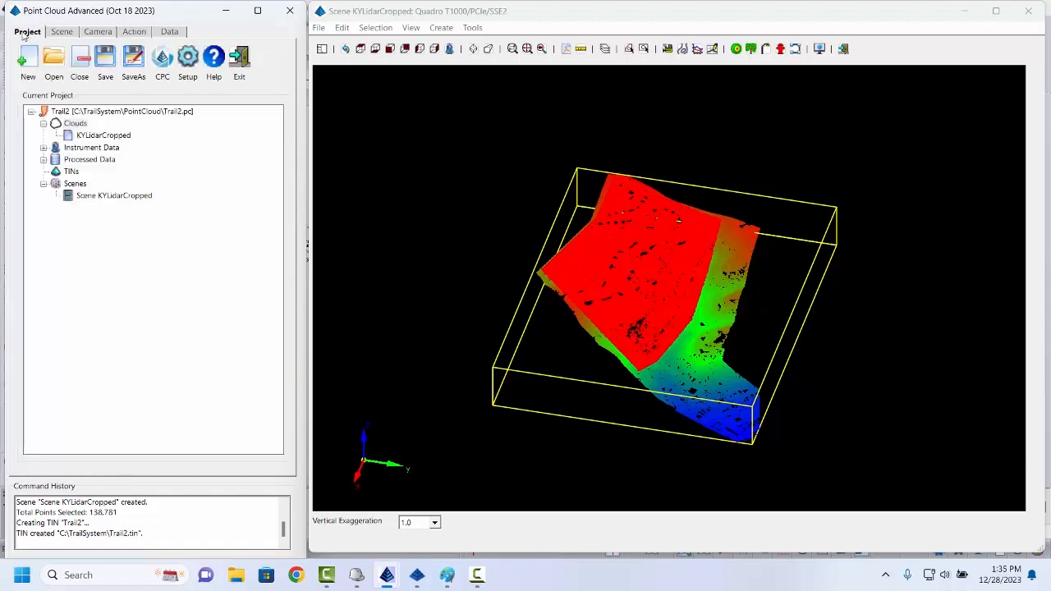
pyautogui.click(107, 58)
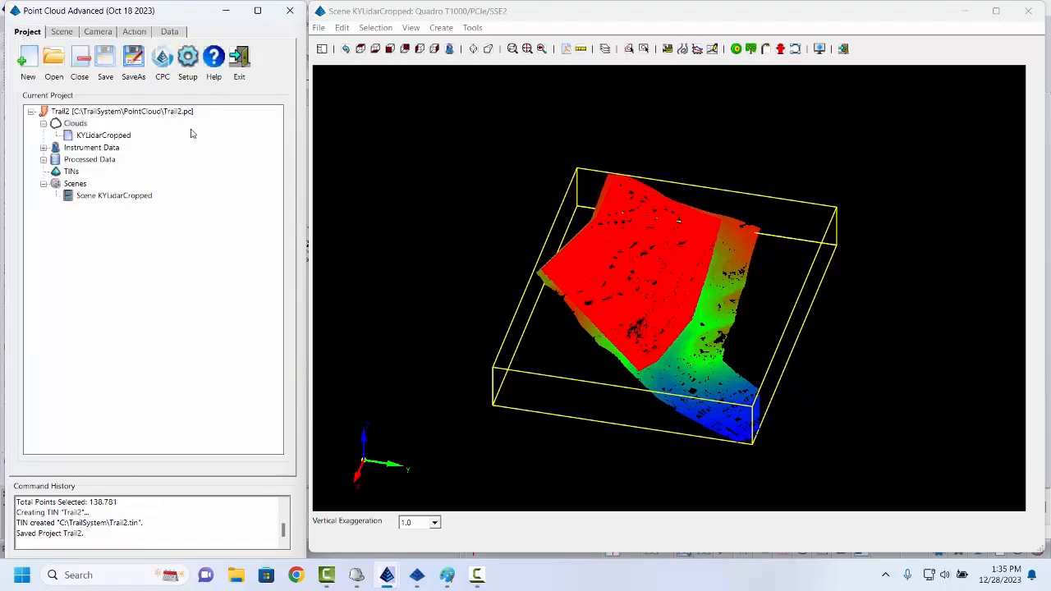
pyautogui.click(241, 62)
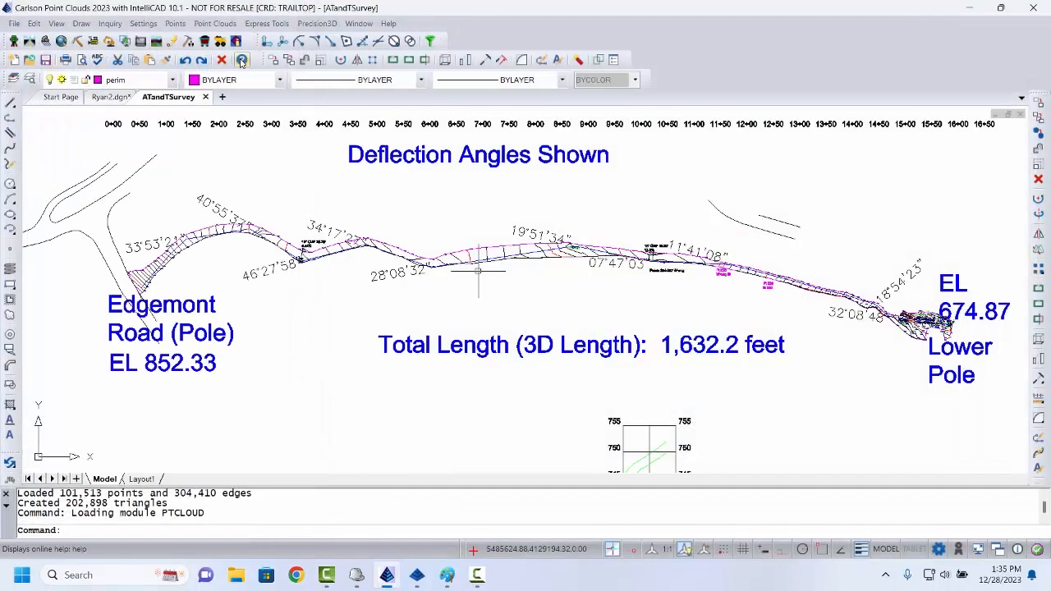
# - Switch to Carlson Civil and load Trail2.tin from C:\TrailSystem into Triangulation File Utilities for a 3D check
pyautogui.click(30, 41)
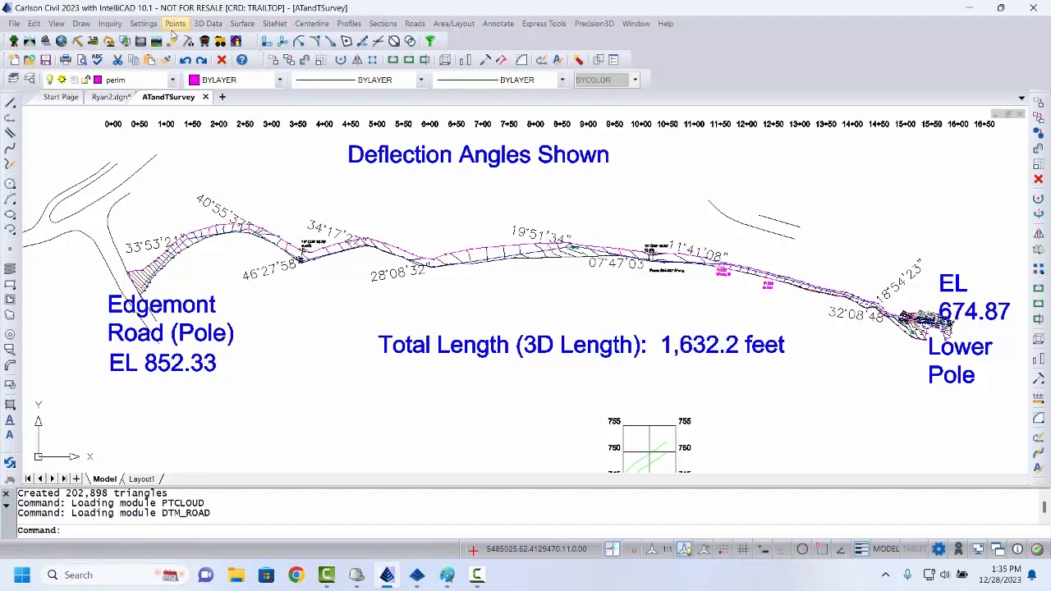
pyautogui.click(250, 29)
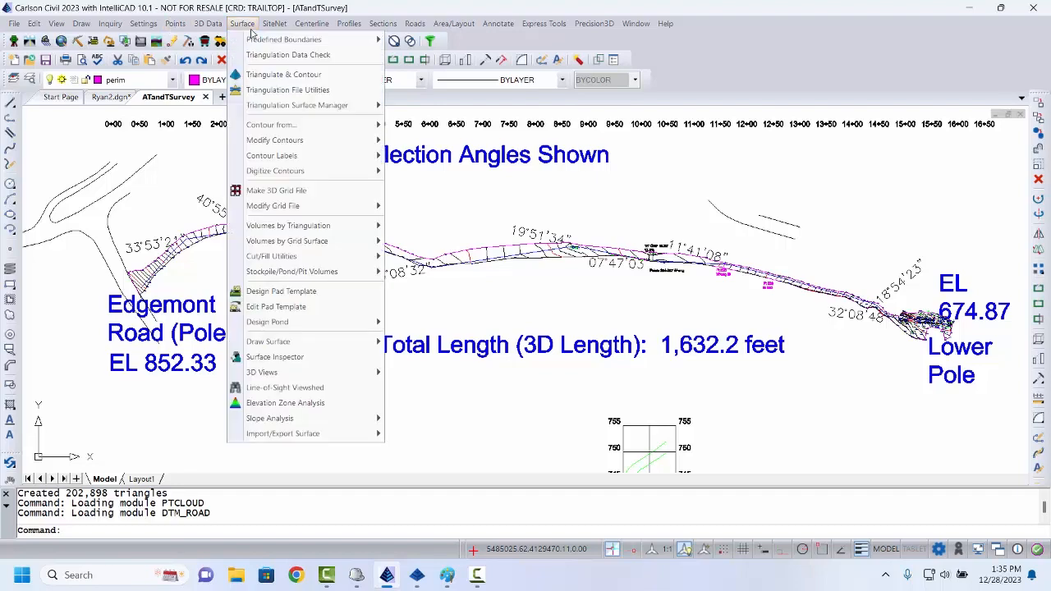
pyautogui.click(287, 90)
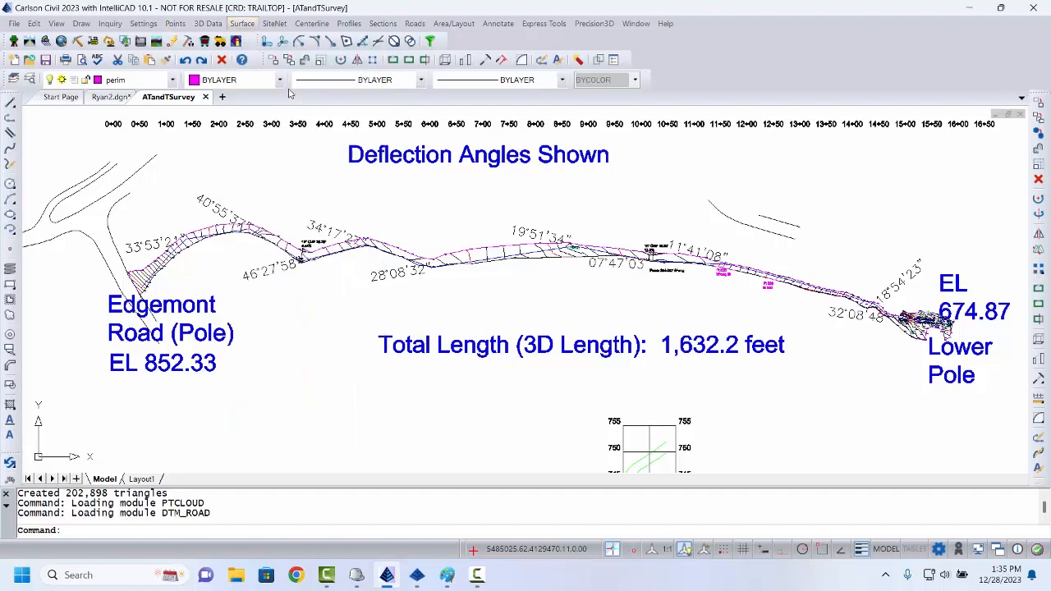
pyautogui.click(726, 74)
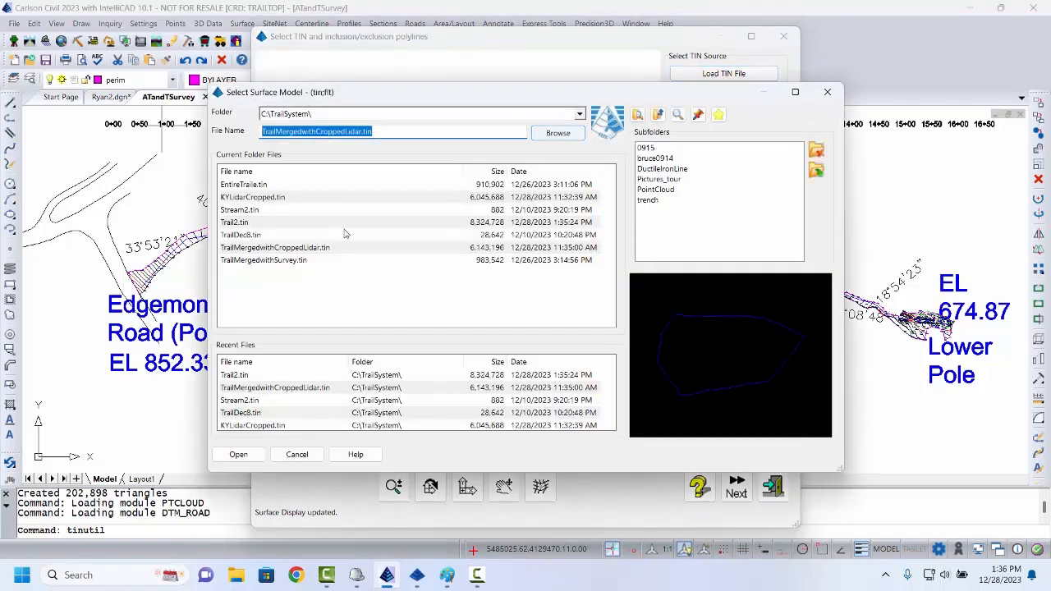
pyautogui.click(244, 223)
pyautogui.click(238, 454)
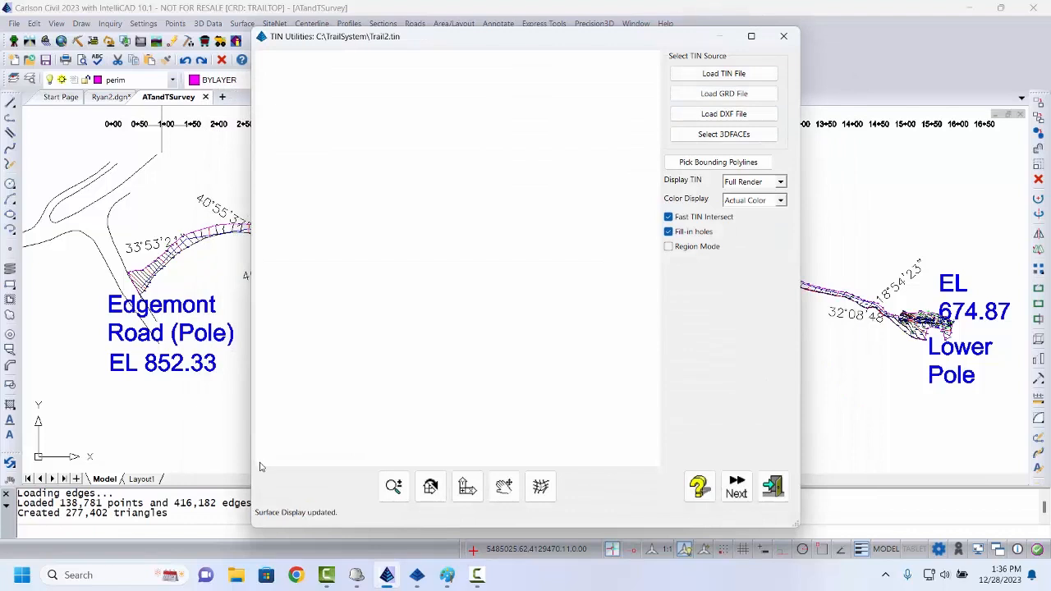
pyautogui.moveTo(453, 227); pyautogui.dragTo(518, 254)
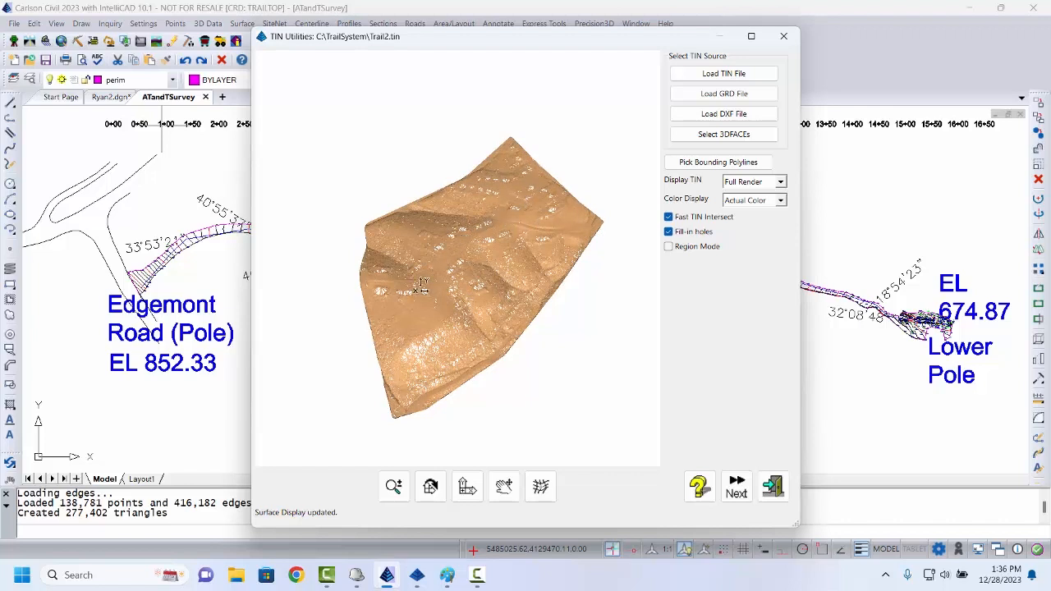
pyautogui.moveTo(476, 330); pyautogui.dragTo(407, 381)
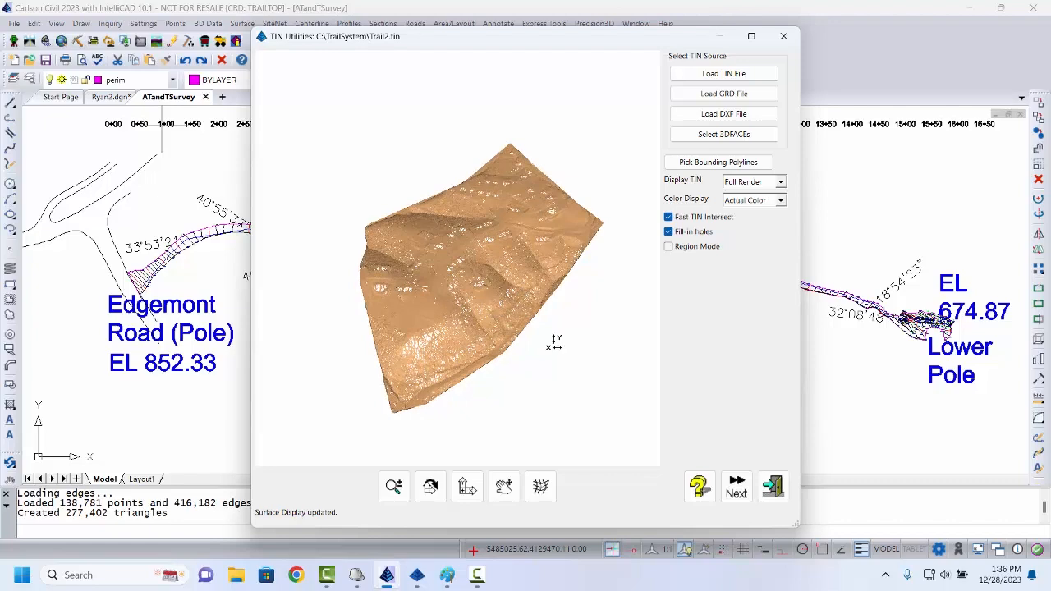
# - Merge TrailDec8.tin into the current TIN, using second TIN inside/current TIN outside boundary with transition and a 0.100 transition width
pyautogui.click(736, 486)
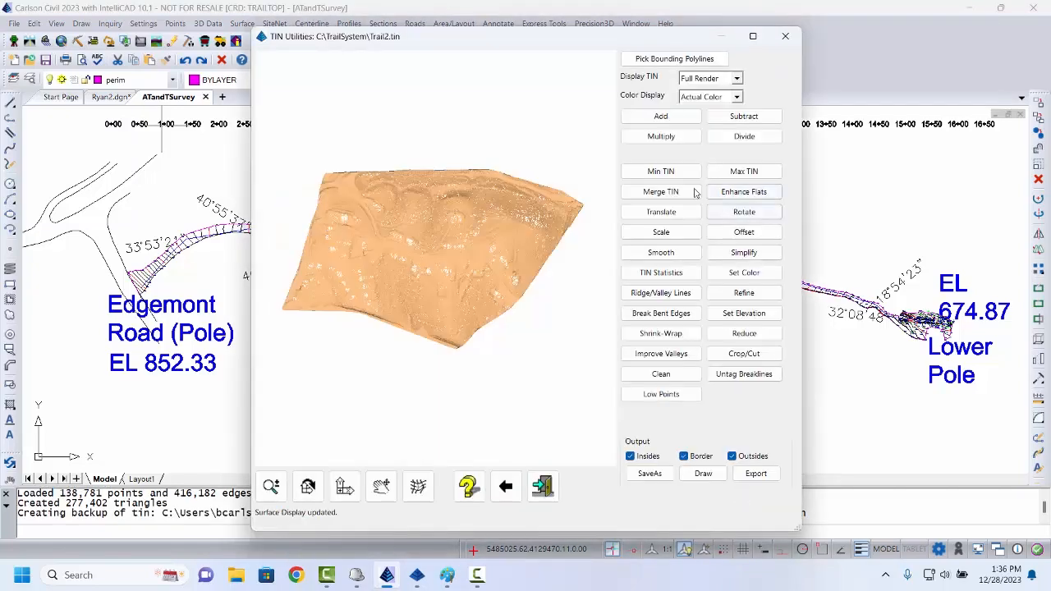
pyautogui.click(649, 191)
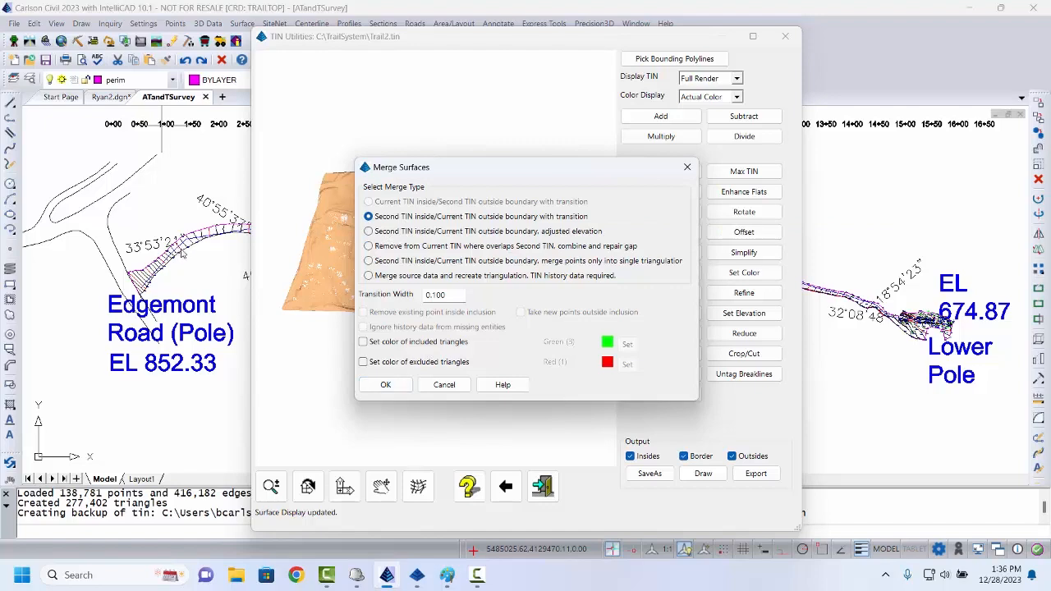
pyautogui.click(385, 384)
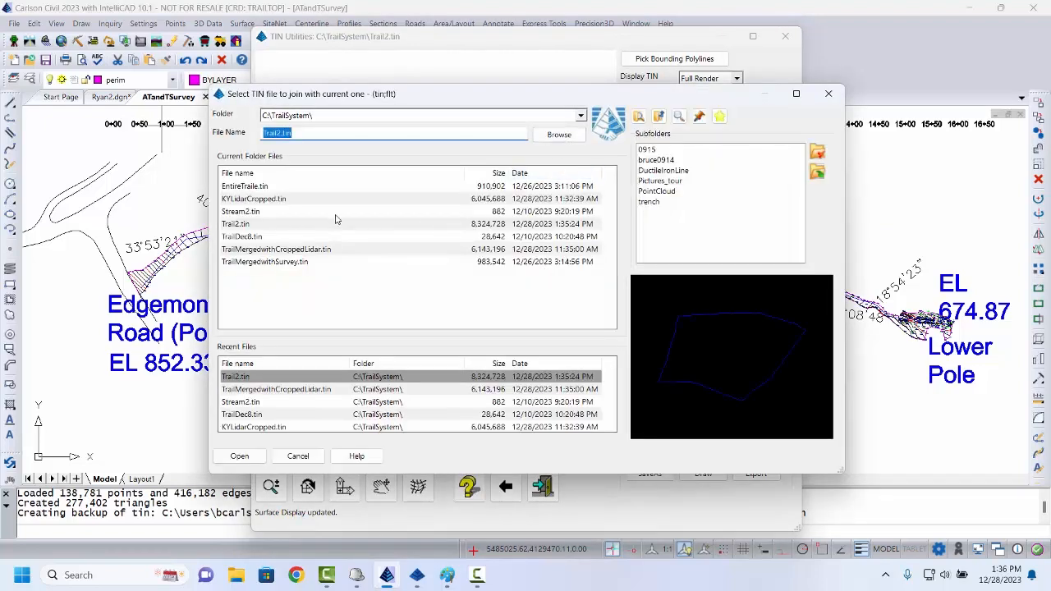
pyautogui.click(263, 237)
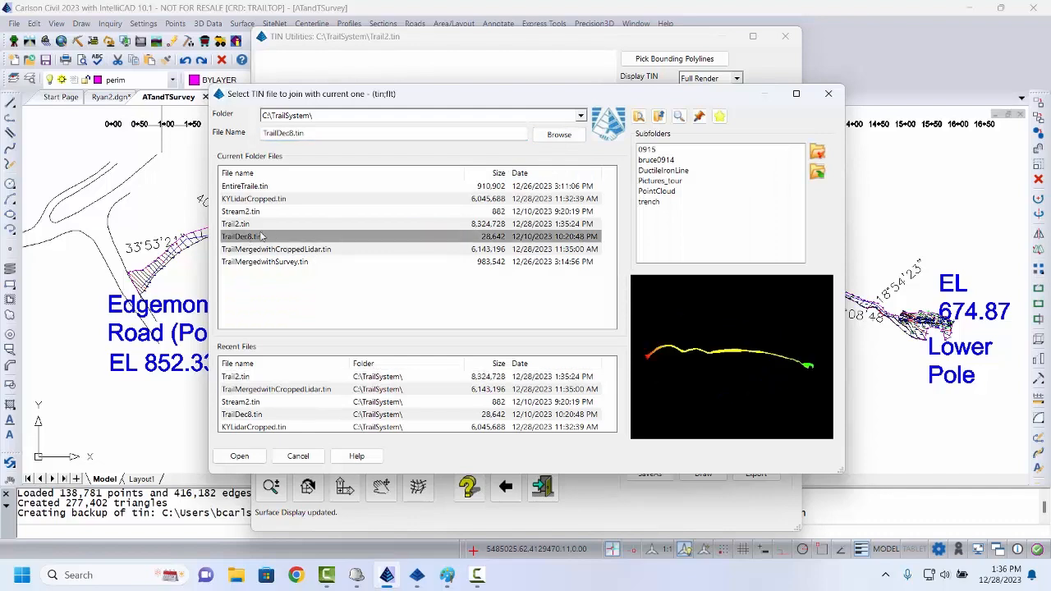
pyautogui.click(240, 456)
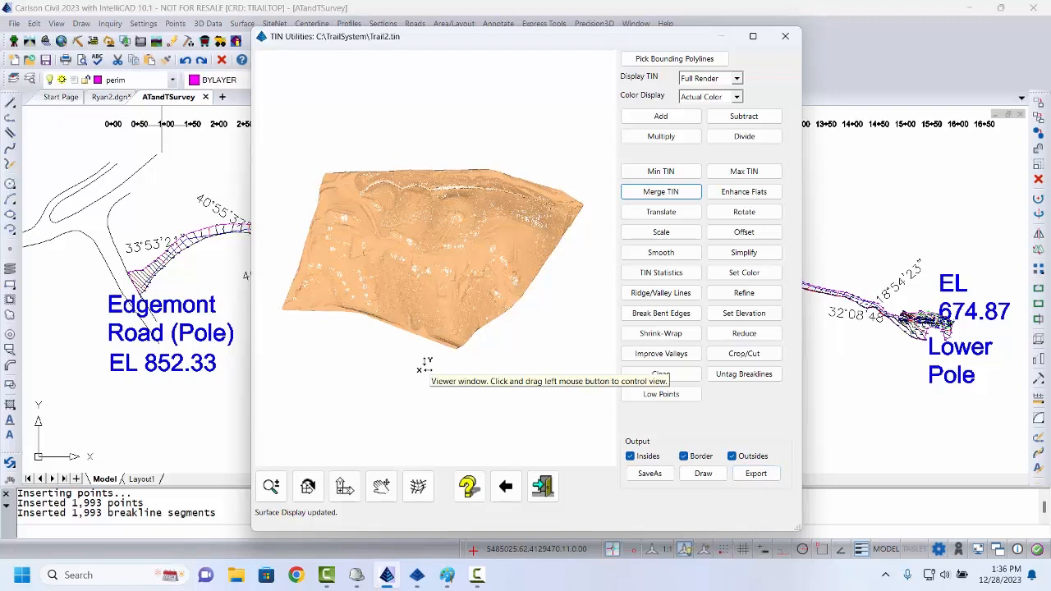
# - Save the merged surface as Trail2Merged.tin in C:\TrailSystem
pyautogui.click(649, 474)
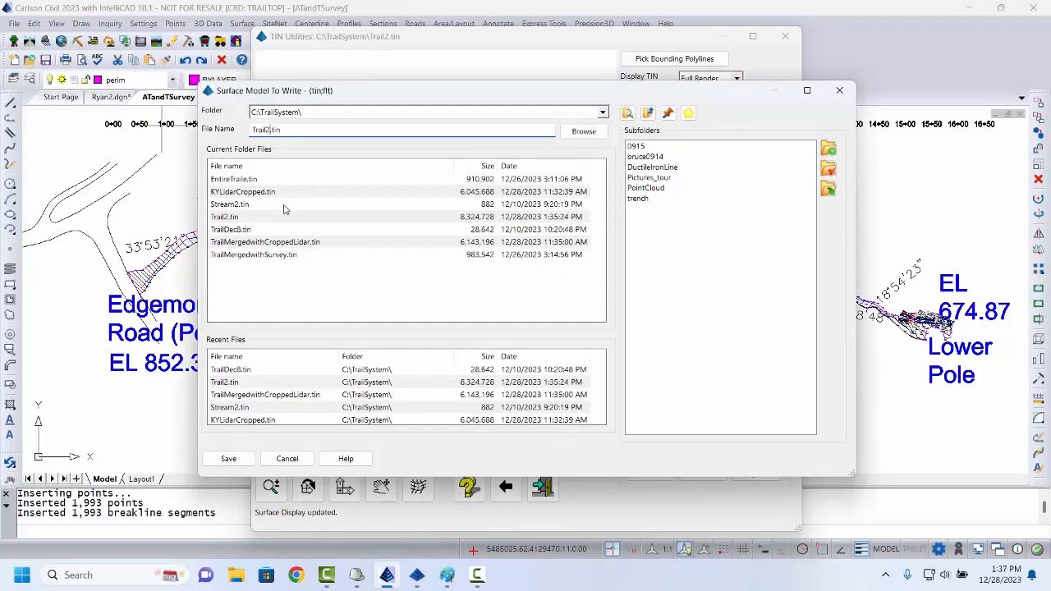
pyautogui.write('Merged')
pyautogui.click(220, 461)
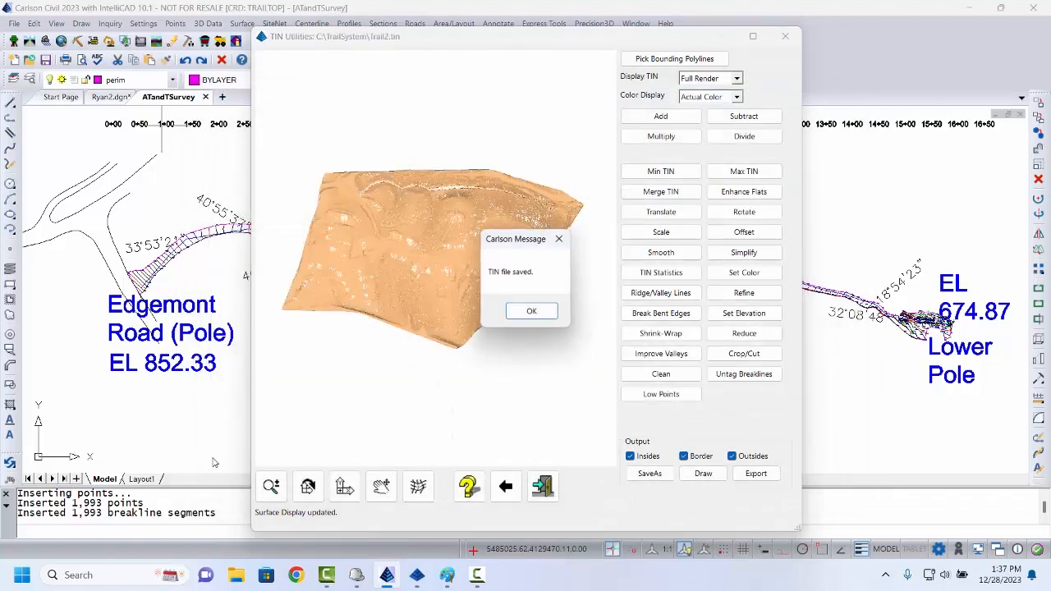
# - Examine the merged TIN in 3D, checking how the surveyed trail ties into the lidar hillside, and exit to CAD
pyautogui.click(533, 314)
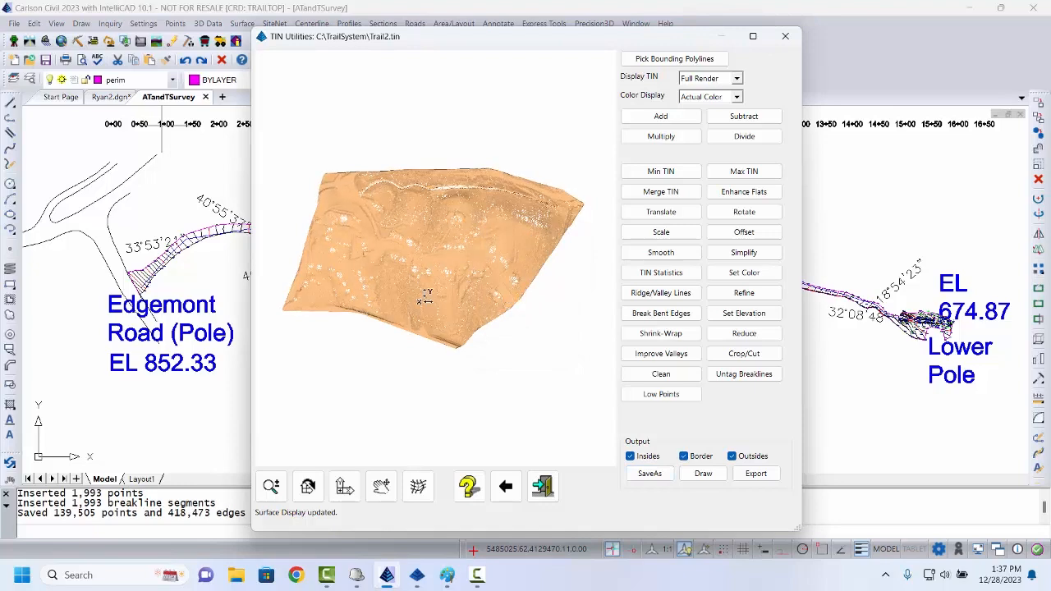
pyautogui.moveTo(537, 360); pyautogui.dragTo(348, 248)
pyautogui.scroll(5, 414, 271)
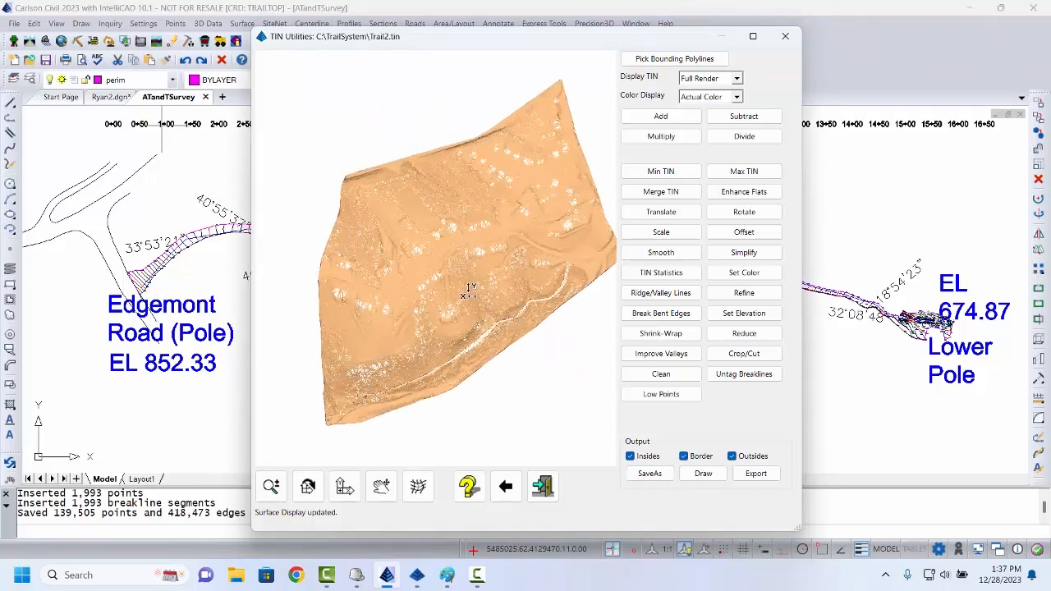
pyautogui.moveTo(485, 234); pyautogui.dragTo(485, 304)
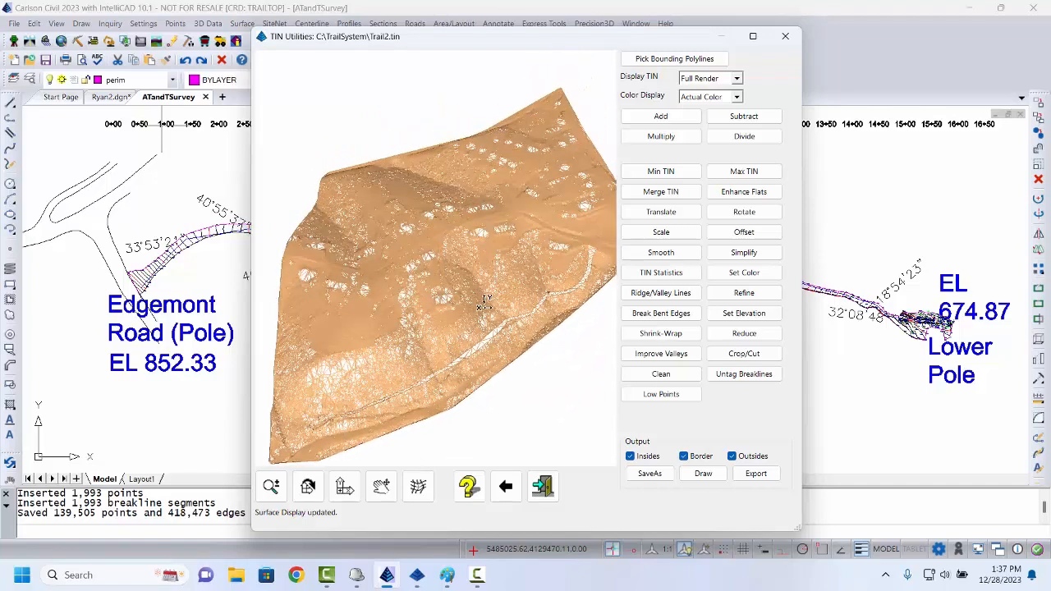
pyautogui.scroll(4, 495, 324)
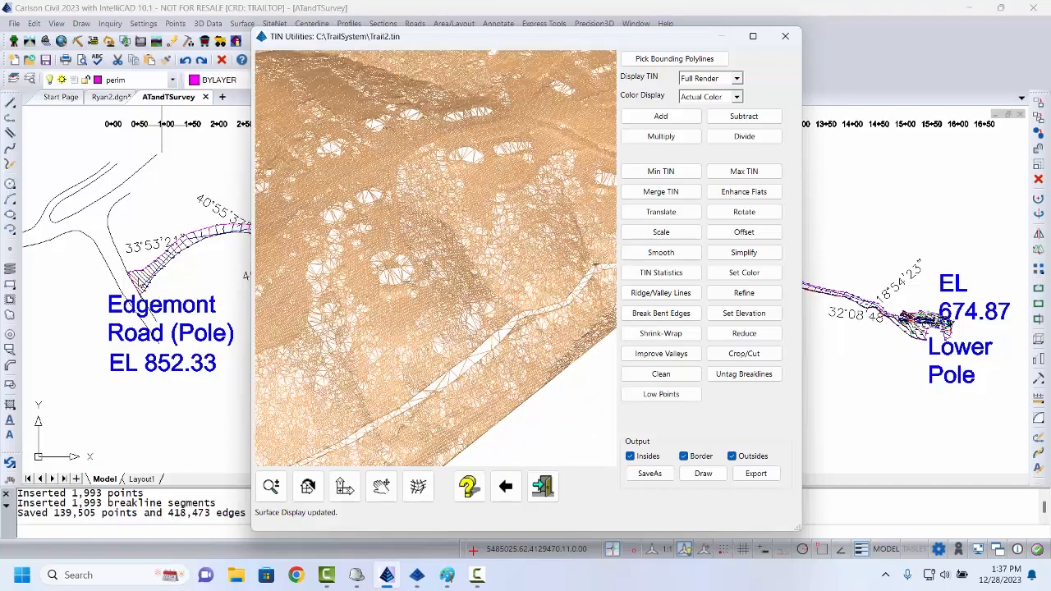
pyautogui.moveTo(394, 230); pyautogui.dragTo(337, 218)
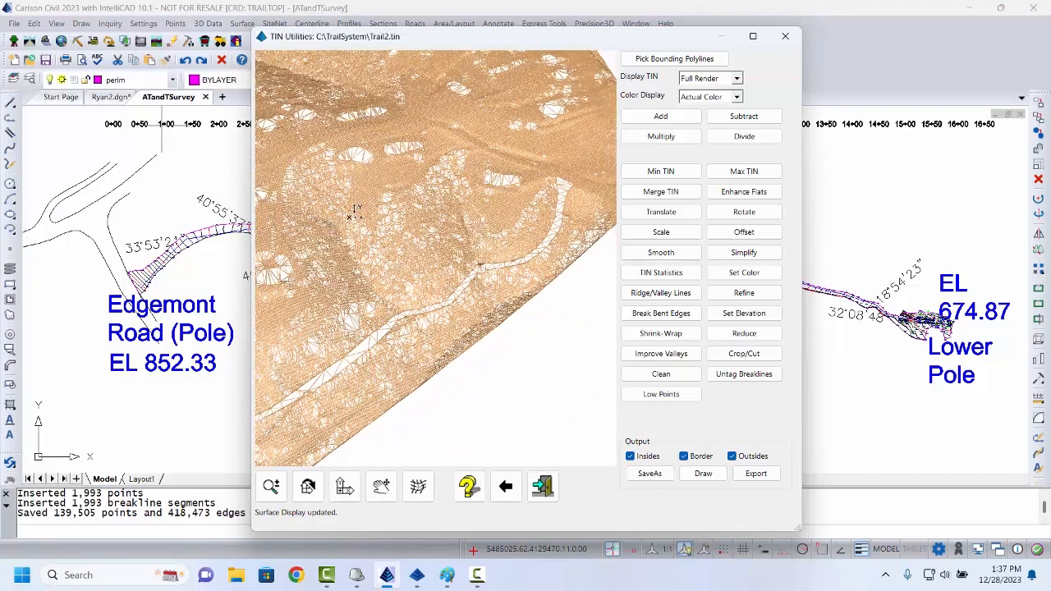
pyautogui.moveTo(462, 197); pyautogui.dragTo(466, 99)
pyautogui.scroll(5, 354, 307)
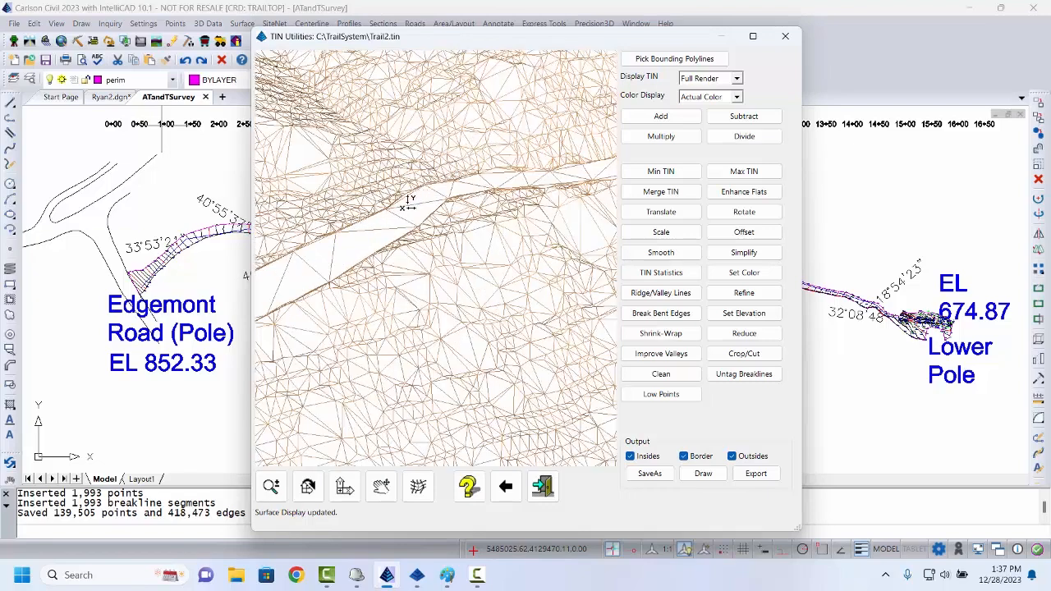
pyautogui.moveTo(505, 177); pyautogui.dragTo(417, 258)
pyautogui.moveTo(450, 218); pyautogui.dragTo(227, 343)
pyautogui.moveTo(521, 153); pyautogui.dragTo(441, 292, button='middle')
pyautogui.scroll(4, 468, 182)
pyautogui.scroll(-5, 469, 179)
pyautogui.scroll(-8, 490, 190)
pyautogui.moveTo(407, 211); pyautogui.dragTo(486, 222)
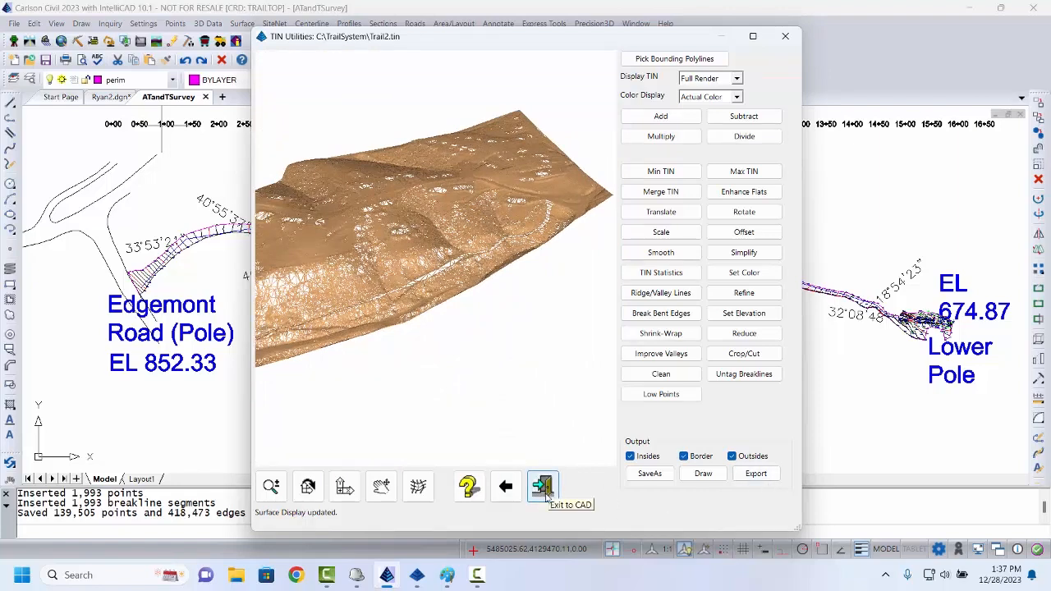
pyautogui.click(542, 487)
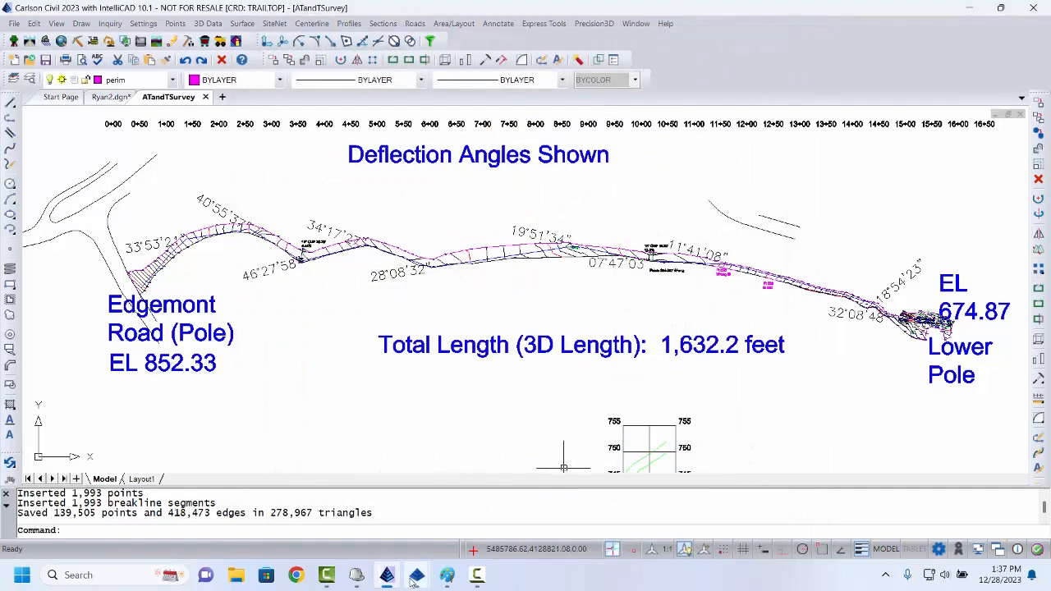
# - Switch to the untitled Carlson Precision 3D Topo project and examine the subcatchments and the pond on the uphill side of the trail
pyautogui.moveTo(414, 580)
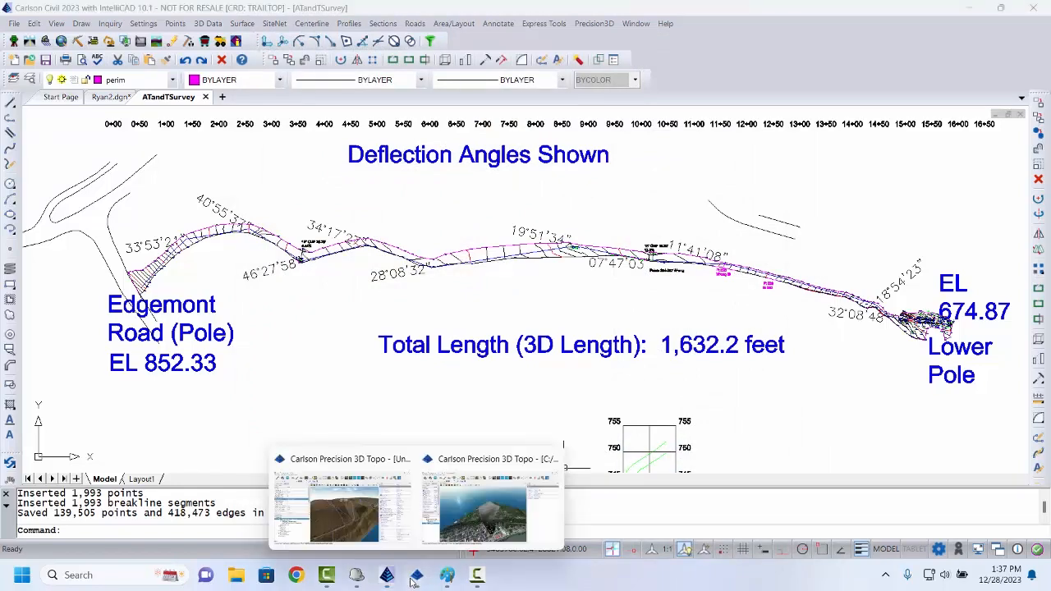
pyautogui.click(353, 525)
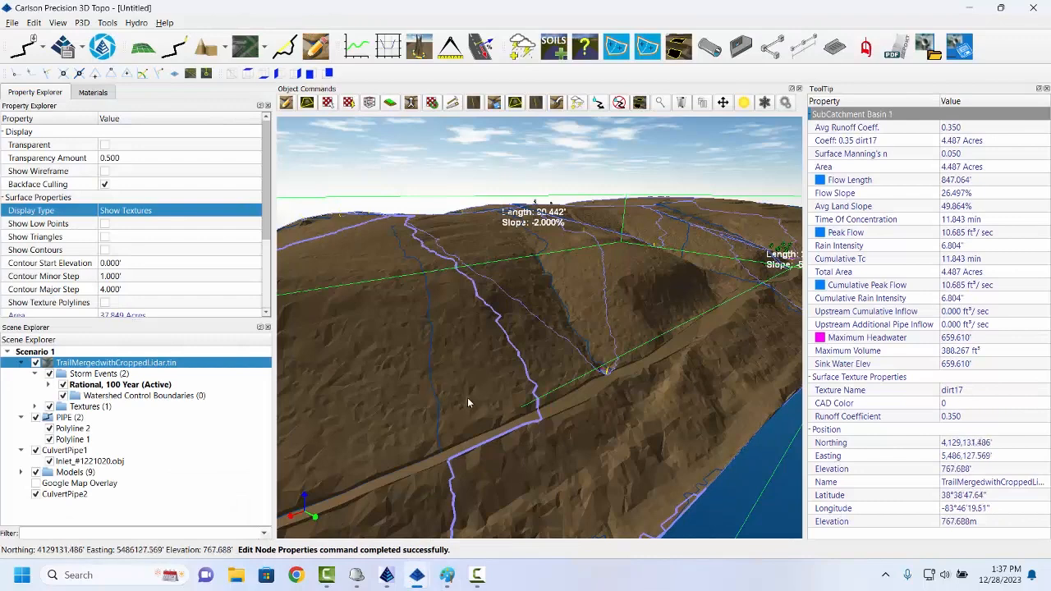
pyautogui.scroll(-8, 642, 322)
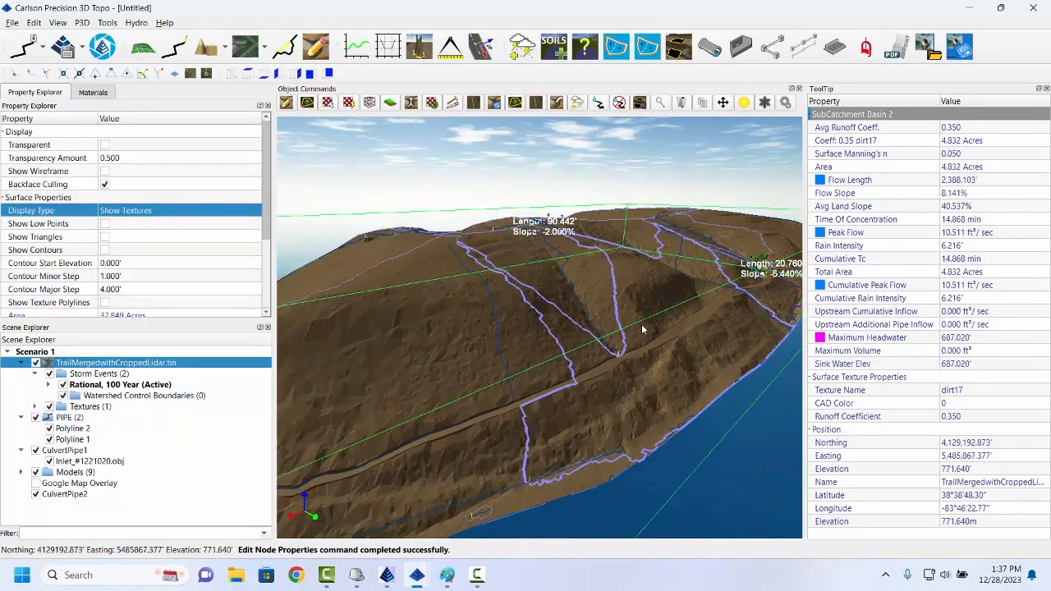
pyautogui.moveTo(606, 351); pyautogui.dragTo(465, 399)
pyautogui.scroll(3, 606, 347)
pyautogui.scroll(2, 634, 320)
pyautogui.moveTo(466, 399); pyautogui.dragTo(493, 385, button='middle')
pyautogui.moveTo(641, 330); pyautogui.dragTo(542, 402, button='middle')
pyautogui.moveTo(671, 322); pyautogui.dragTo(612, 365, button='middle')
pyautogui.scroll(5, 474, 468)
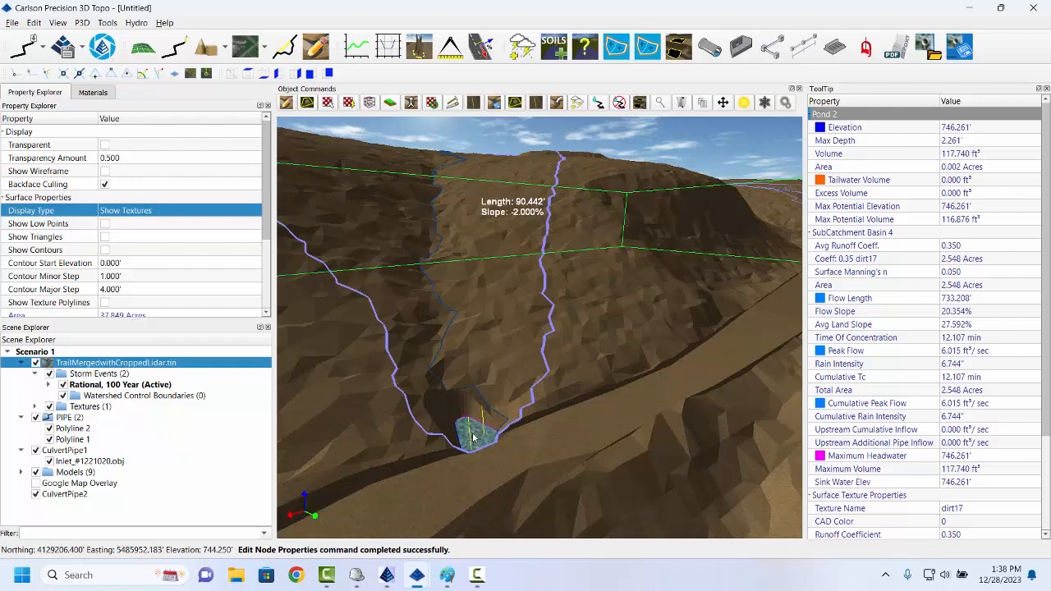
pyautogui.moveTo(513, 401); pyautogui.dragTo(443, 389, button='middle')
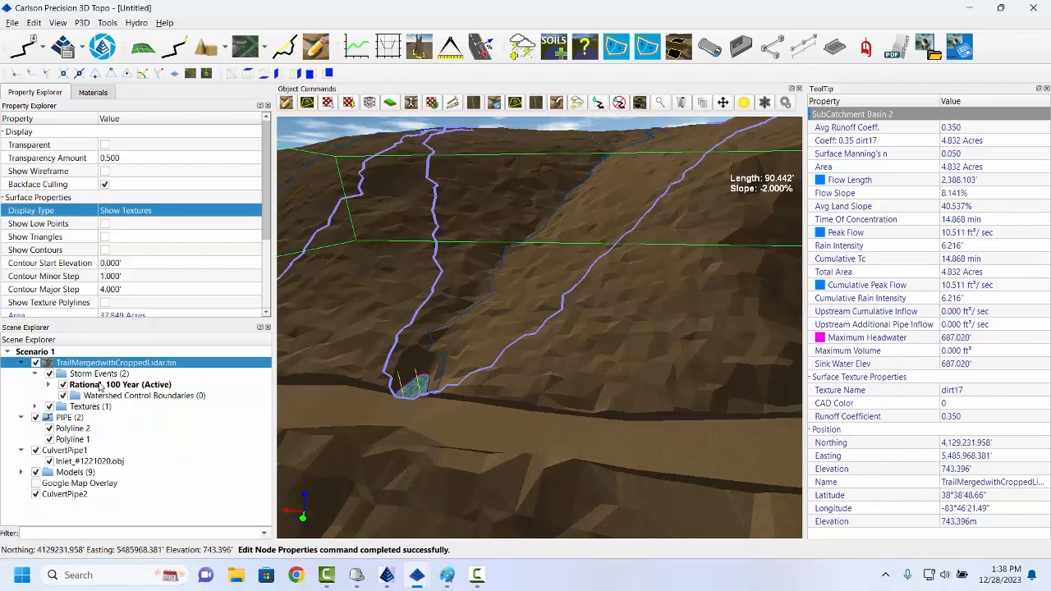
# - Review the Rational, 100 Year storm event's rainfall, cutoff area and minimum pond settings, and inspect the resulting subcatchments
pyautogui.click(98, 385)
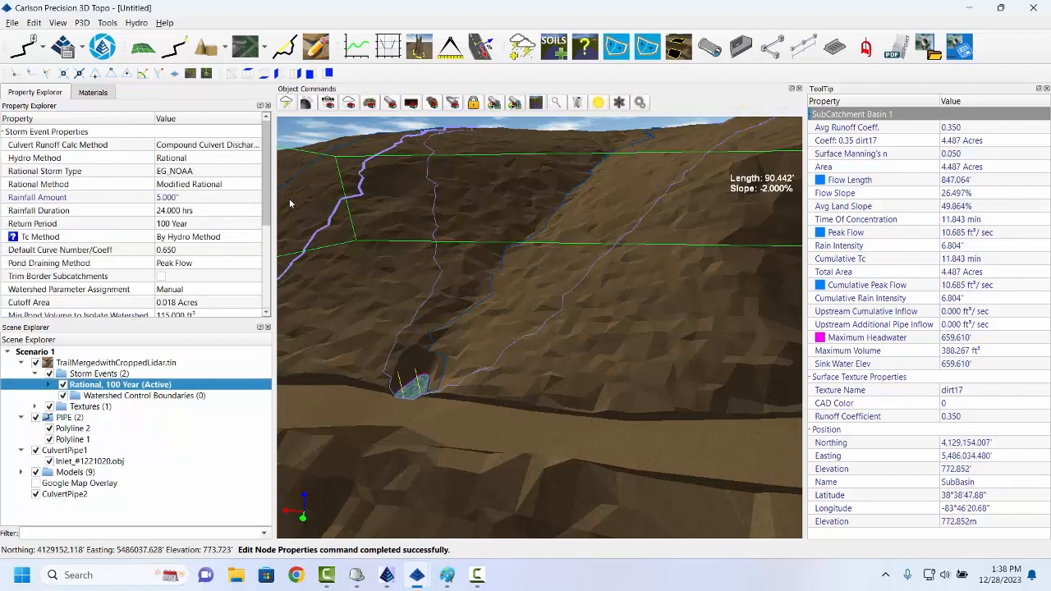
pyautogui.moveTo(271, 208); pyautogui.dragTo(261, 250)
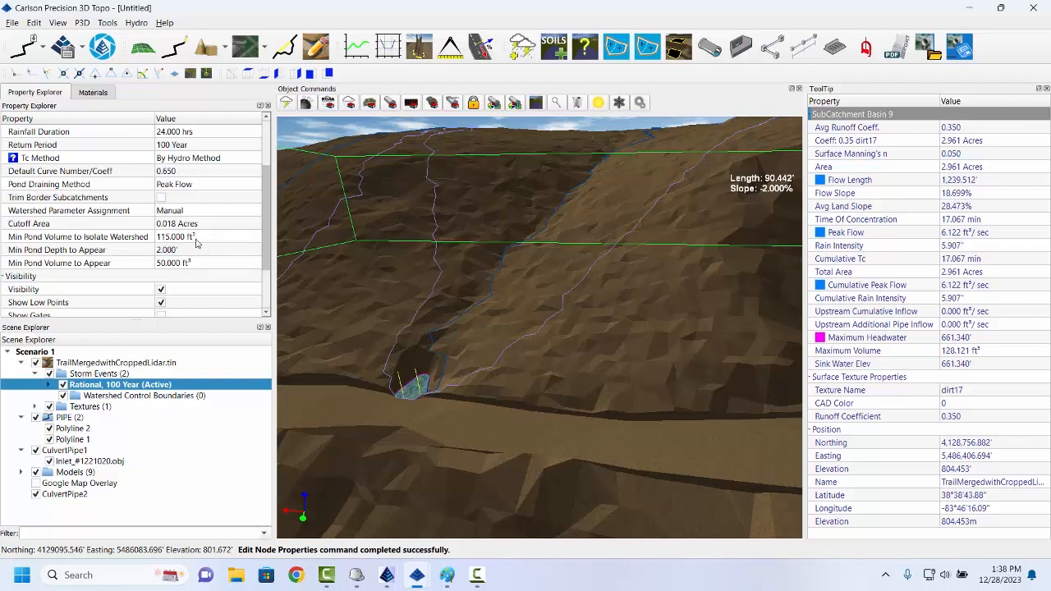
pyautogui.moveTo(546, 248); pyautogui.dragTo(549, 307, button='middle')
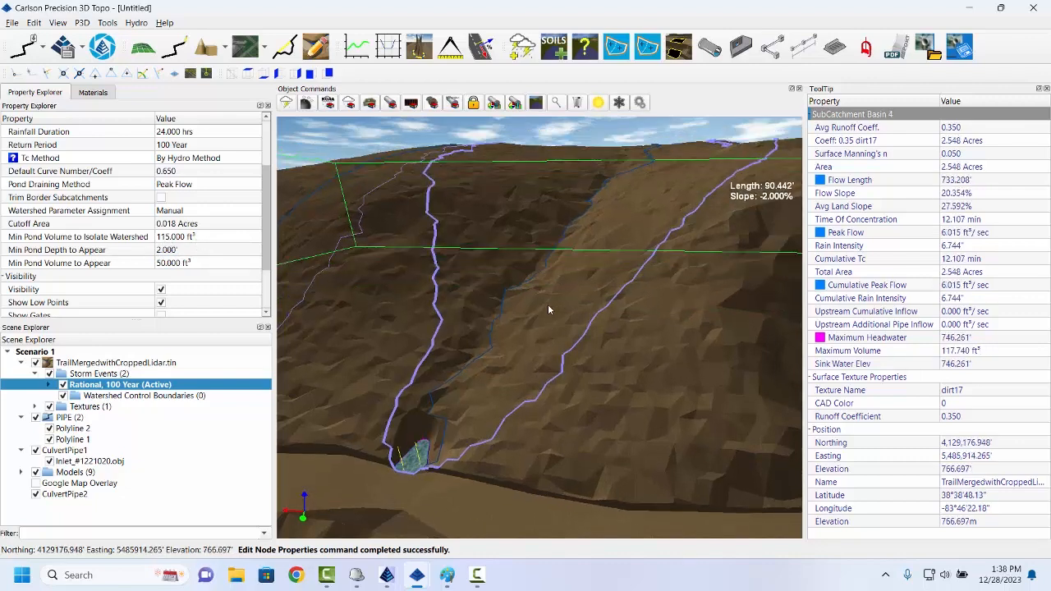
pyautogui.scroll(-3, 549, 317)
pyautogui.moveTo(528, 273); pyautogui.dragTo(550, 268, button='middle')
pyautogui.moveTo(507, 358); pyautogui.dragTo(521, 331, button='middle')
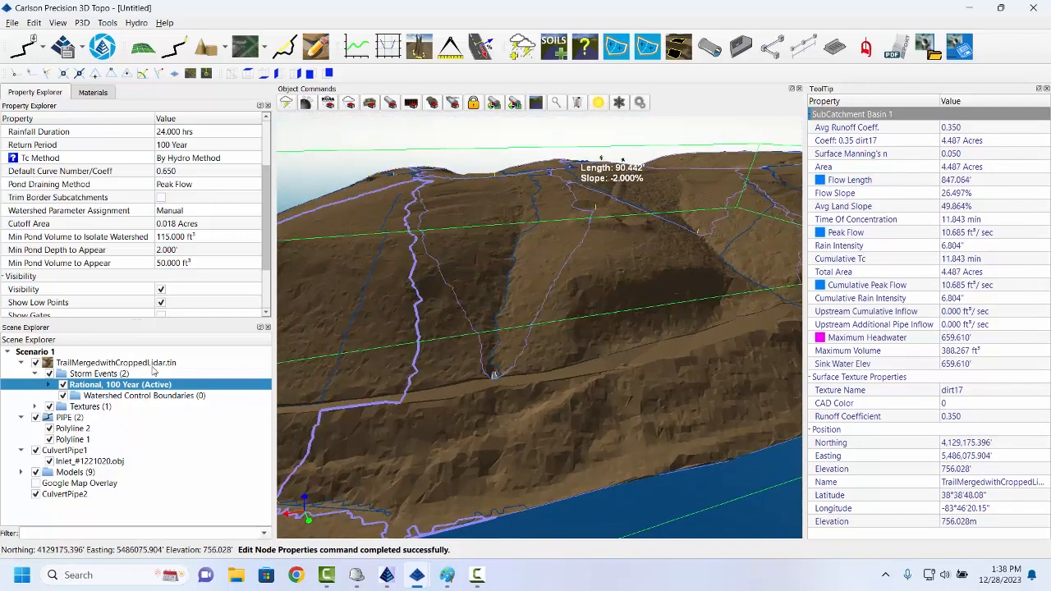
pyautogui.click(287, 103)
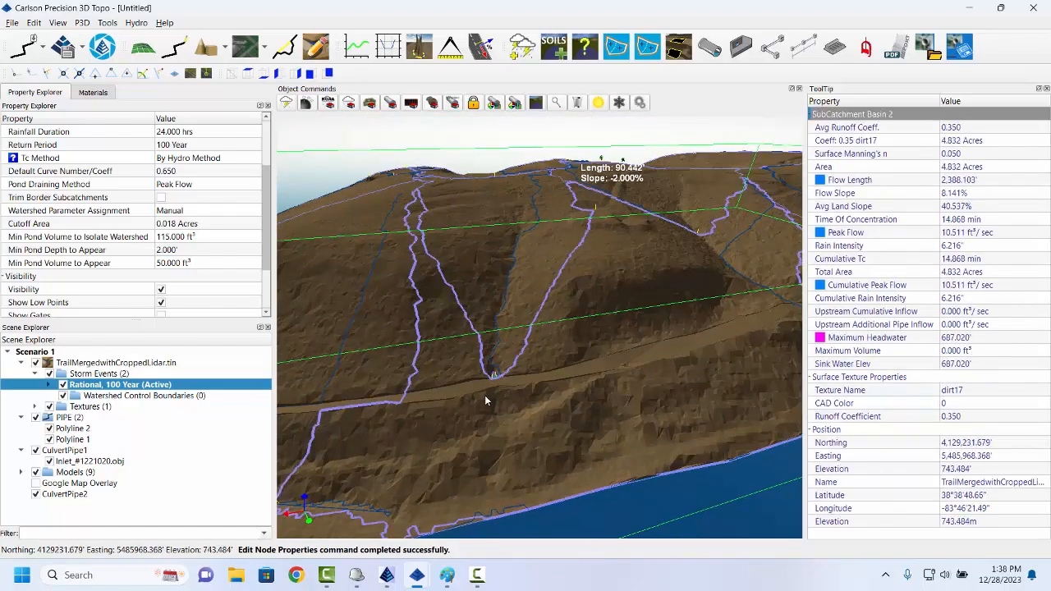
# - Create a culvert pipe about 19.6 ft long from the uphill pond in SubCatchment Basin 4 across to the trail's downhill edge
pyautogui.scroll(5, 493, 374)
pyautogui.moveTo(496, 375); pyautogui.dragTo(593, 474, button='middle')
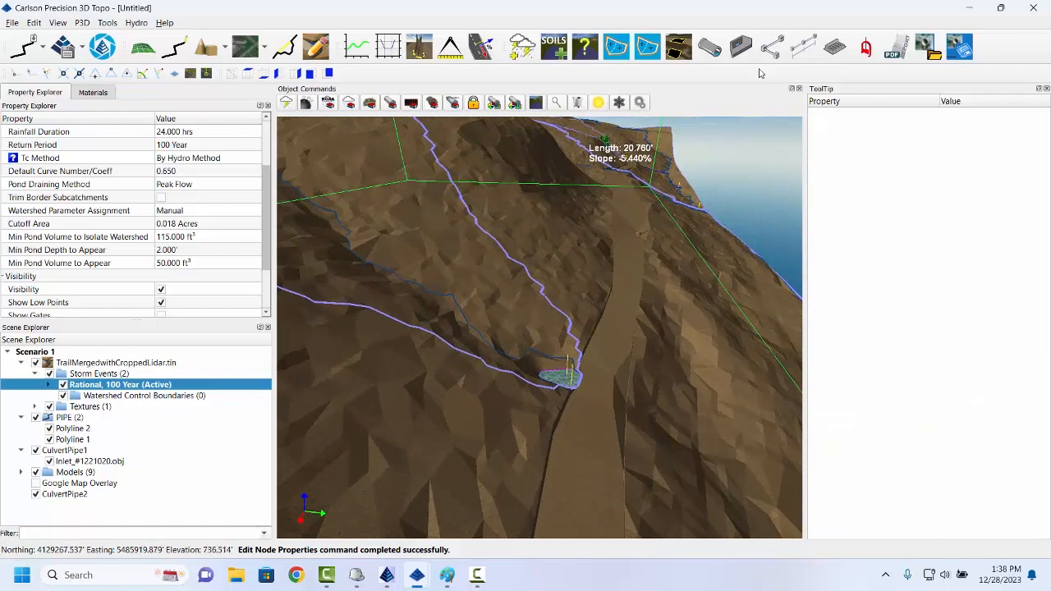
pyautogui.click(711, 50)
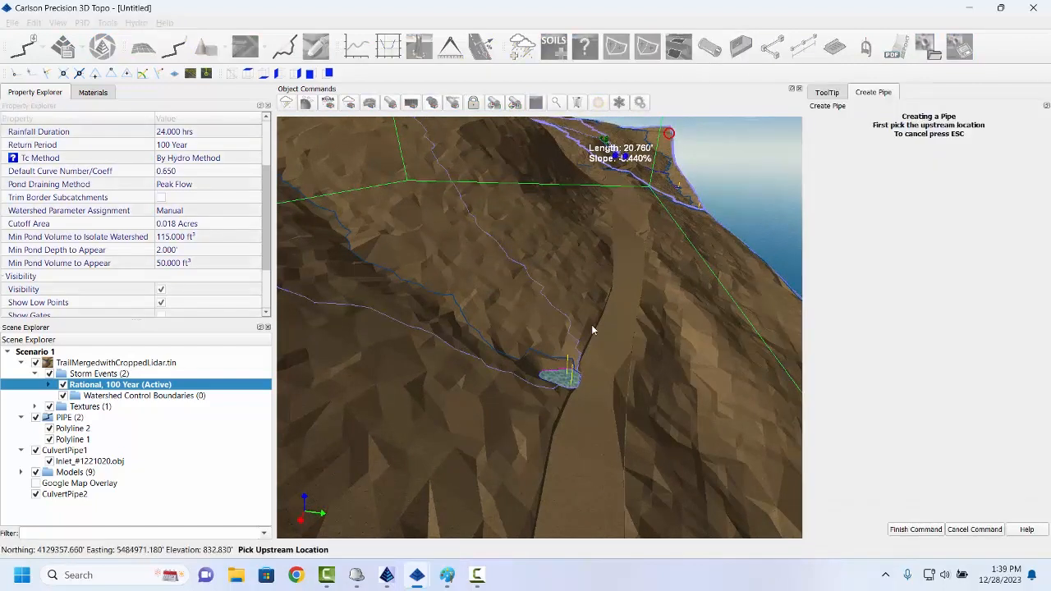
pyautogui.click(567, 380)
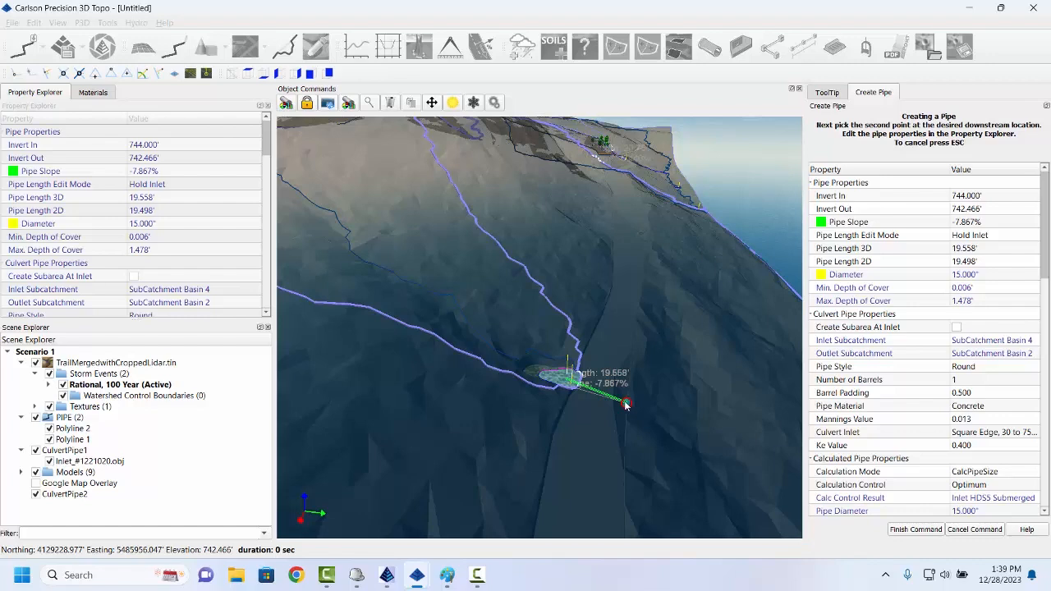
pyautogui.click(626, 404)
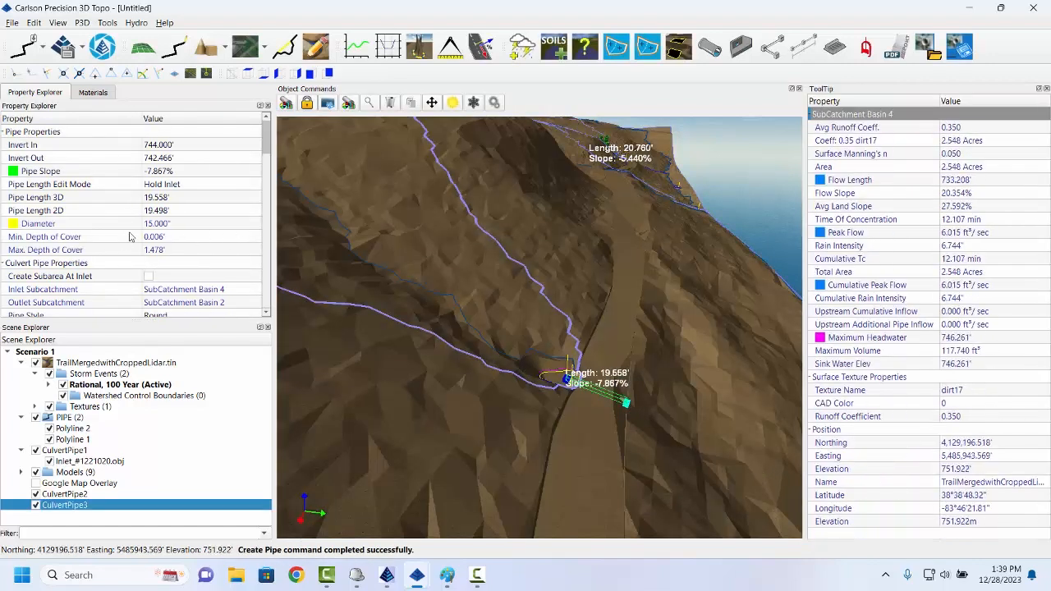
# - Switch to Carlson Civil and check the size, material, length and slope labelled for the surveyed culvert above the "Points 254-257 Wrong" note
pyautogui.click(389, 578)
pyautogui.scroll(5, 673, 324)
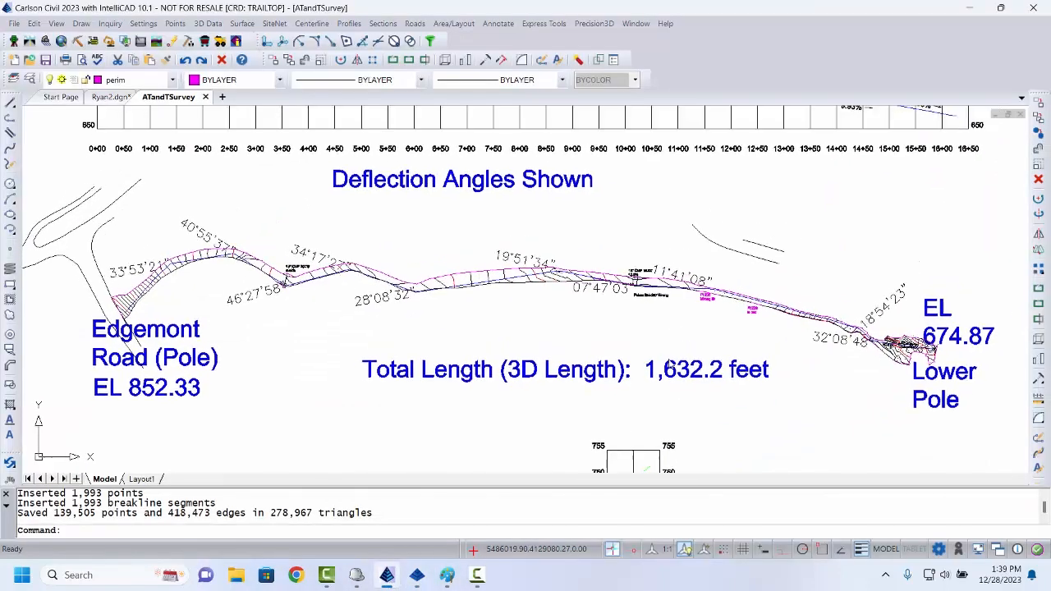
pyautogui.scroll(3, 648, 302)
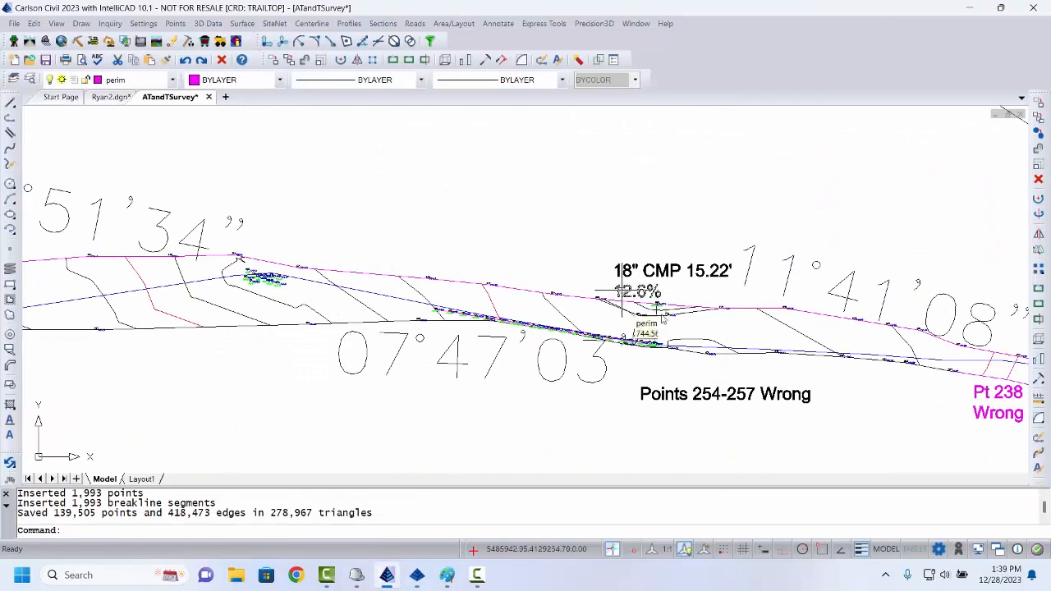
pyautogui.scroll(3, 639, 314)
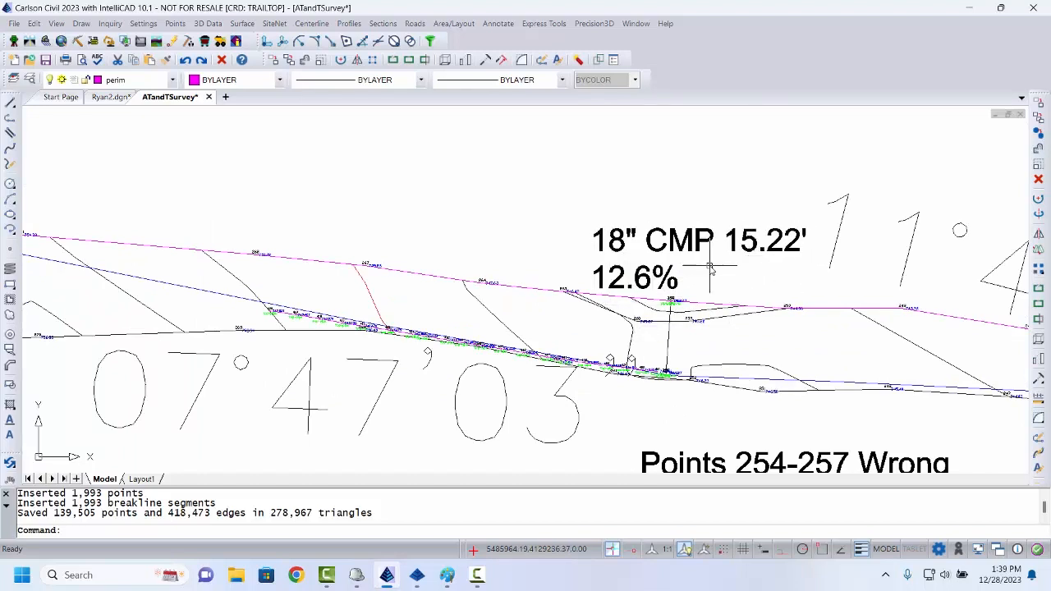
pyautogui.scroll(-2, 767, 254)
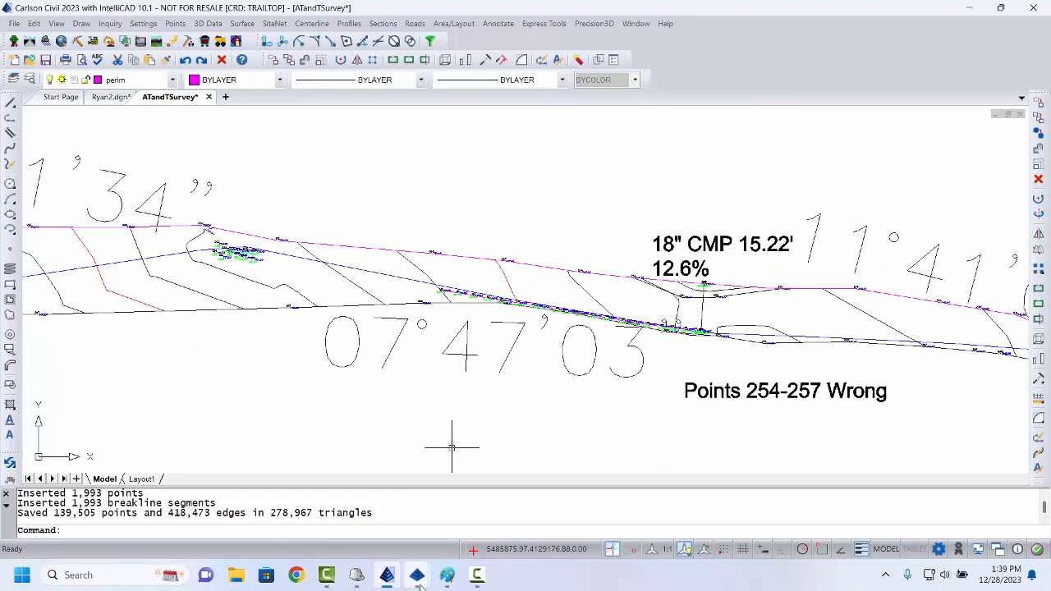
# - Switch back to Carlson Precision 3D Topo and set the new culvert's pipe material to Corrugated Metal
pyautogui.moveTo(386, 575)
pyautogui.click(387, 525)
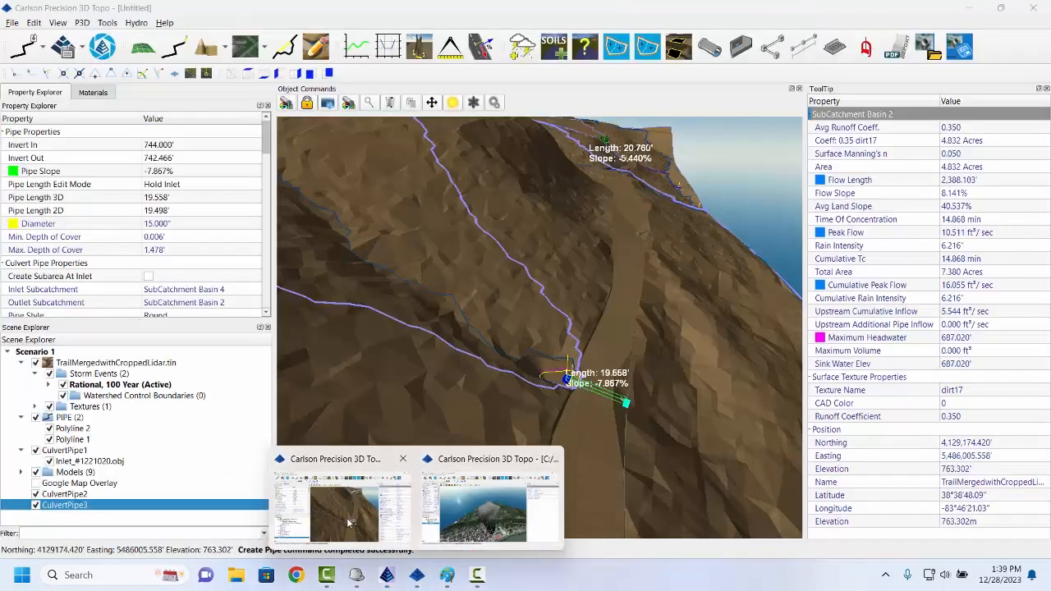
pyautogui.scroll(5, 605, 403)
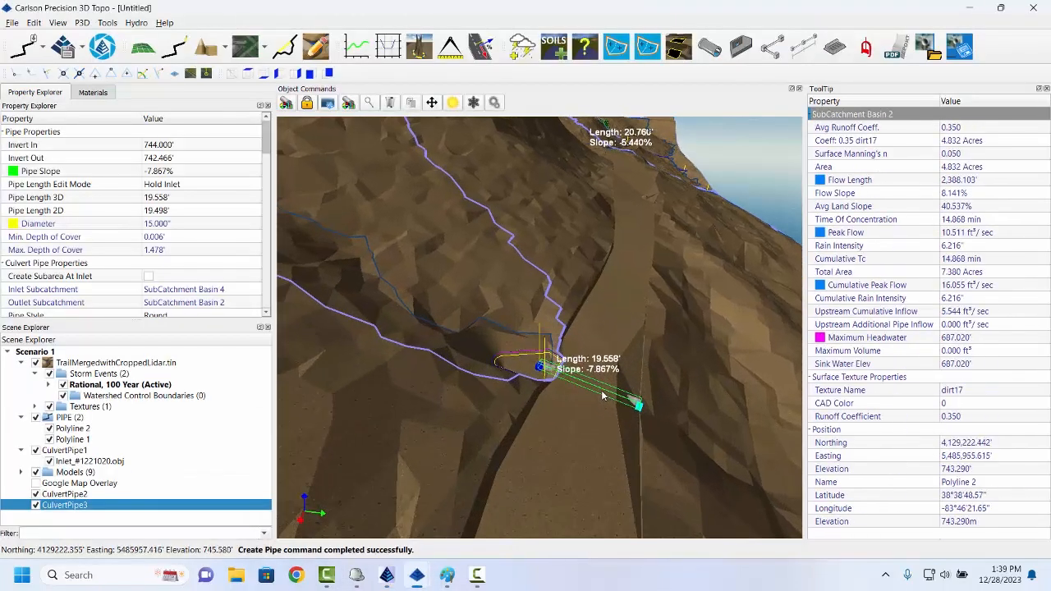
pyautogui.moveTo(585, 449); pyautogui.dragTo(323, 317)
pyautogui.moveTo(267, 148); pyautogui.dragTo(269, 170)
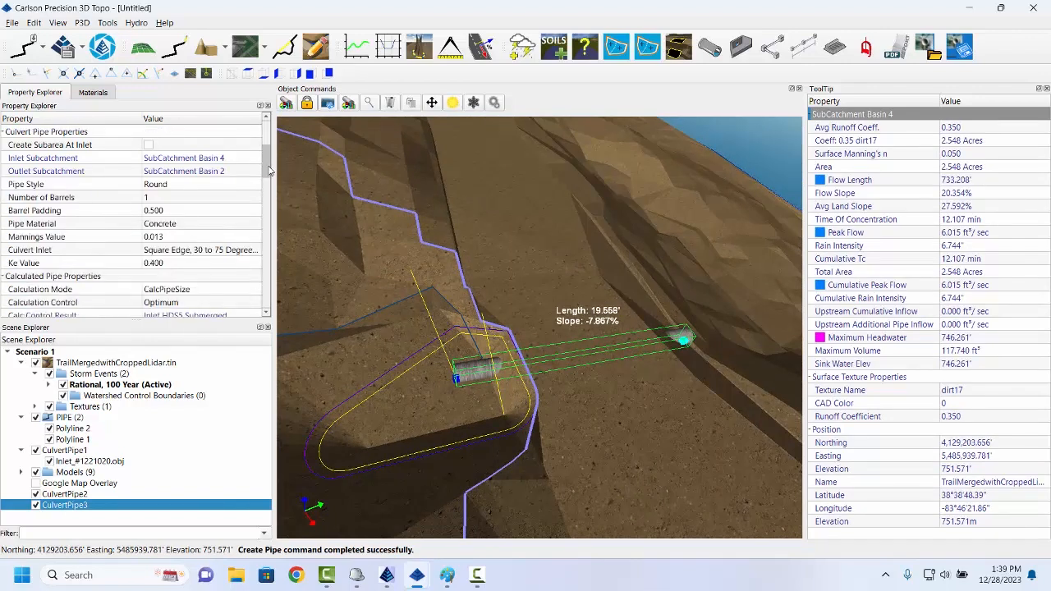
pyautogui.click(181, 227)
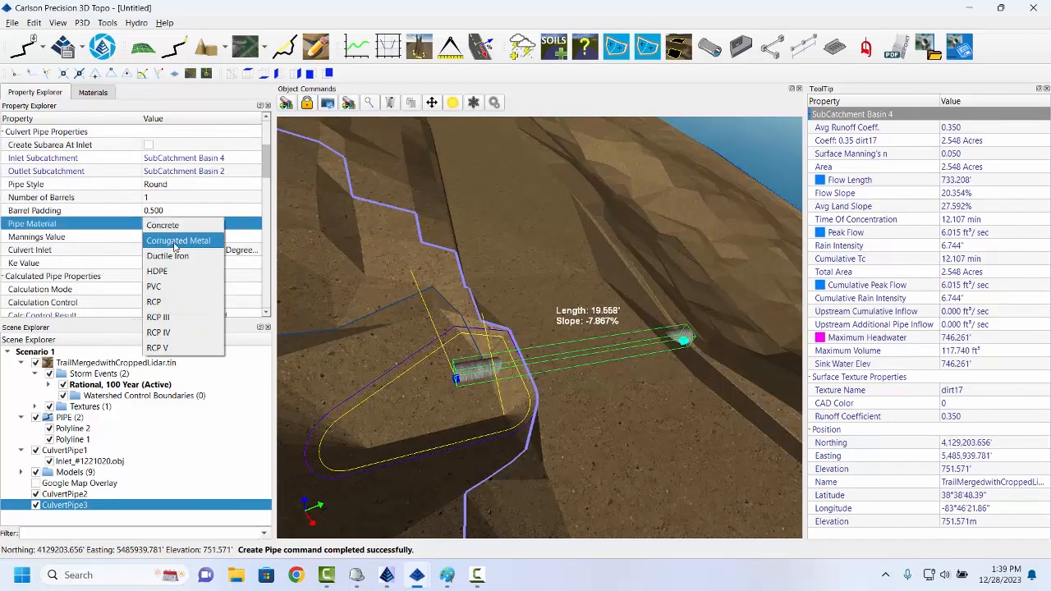
pyautogui.click(174, 243)
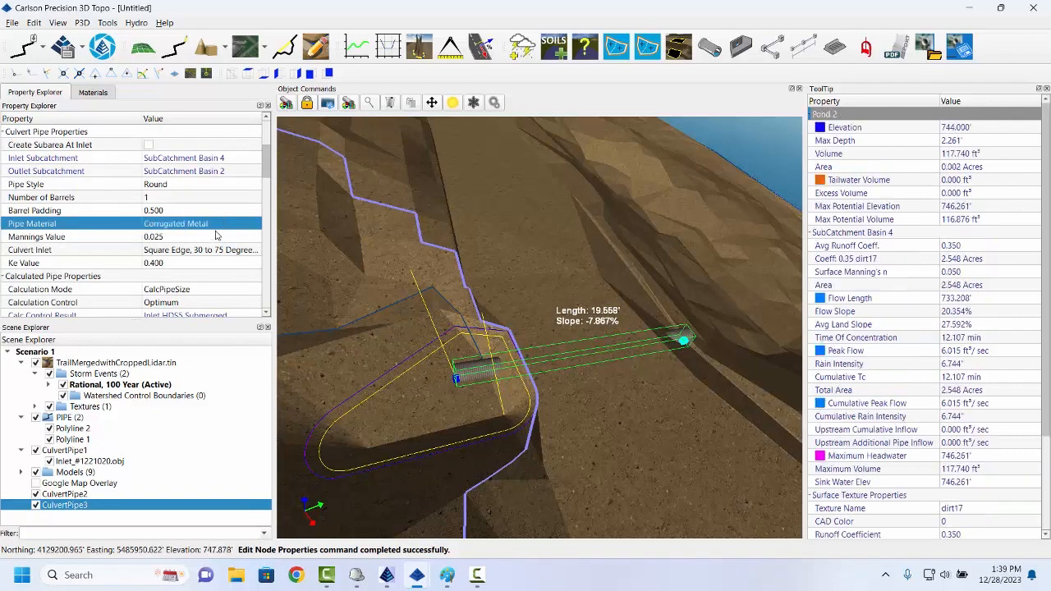
# - Inspect the culvert's inlet and set its calculation mode to CalcHeadwater
pyautogui.moveTo(268, 165); pyautogui.dragTo(267, 138)
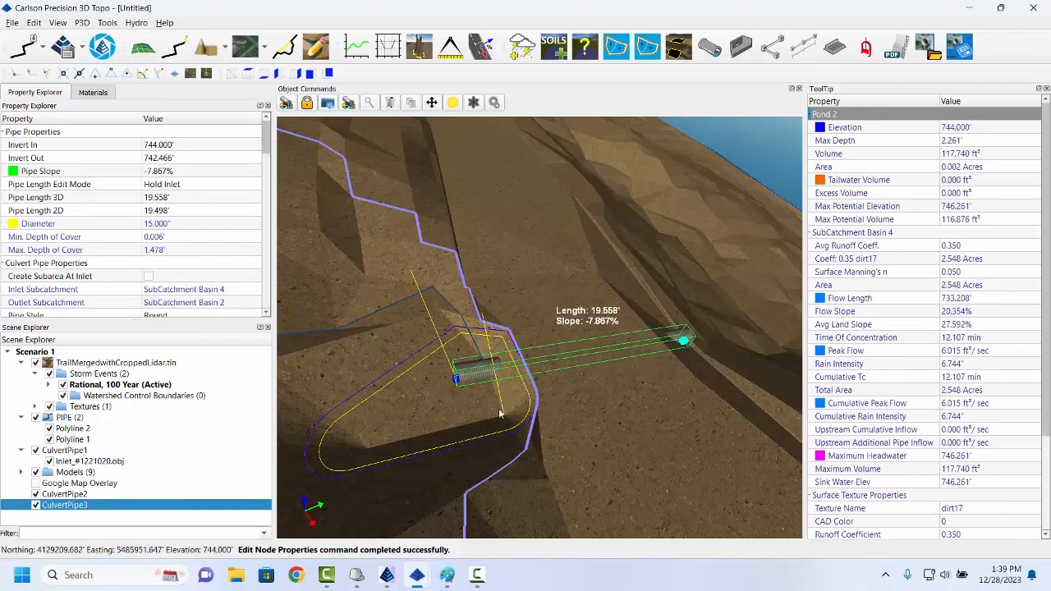
pyautogui.scroll(2, 499, 415)
pyautogui.moveTo(366, 433); pyautogui.dragTo(343, 419, button='middle')
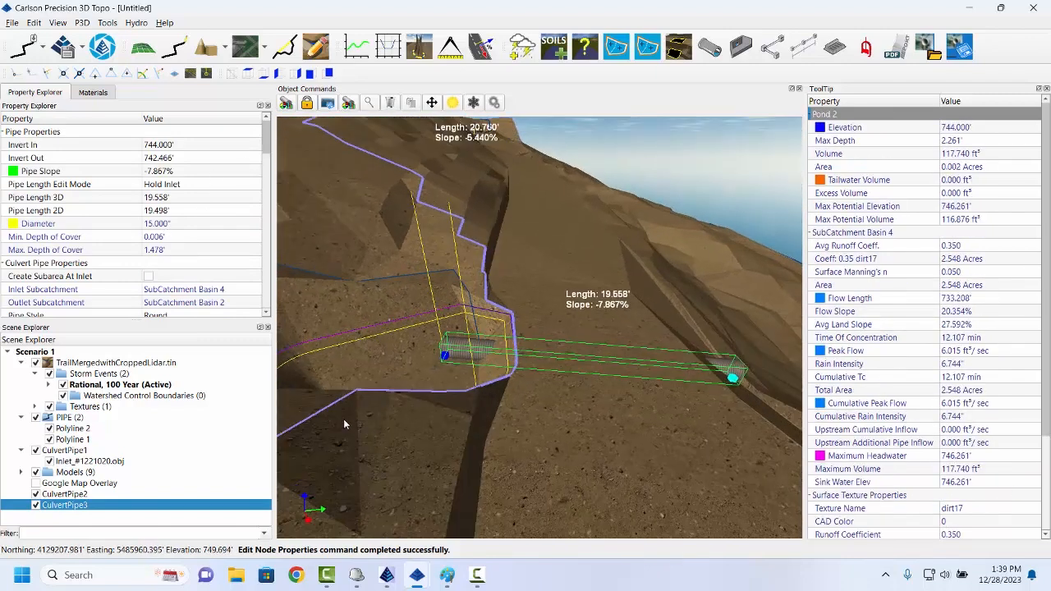
pyautogui.moveTo(267, 144); pyautogui.dragTo(267, 183)
pyautogui.click(201, 228)
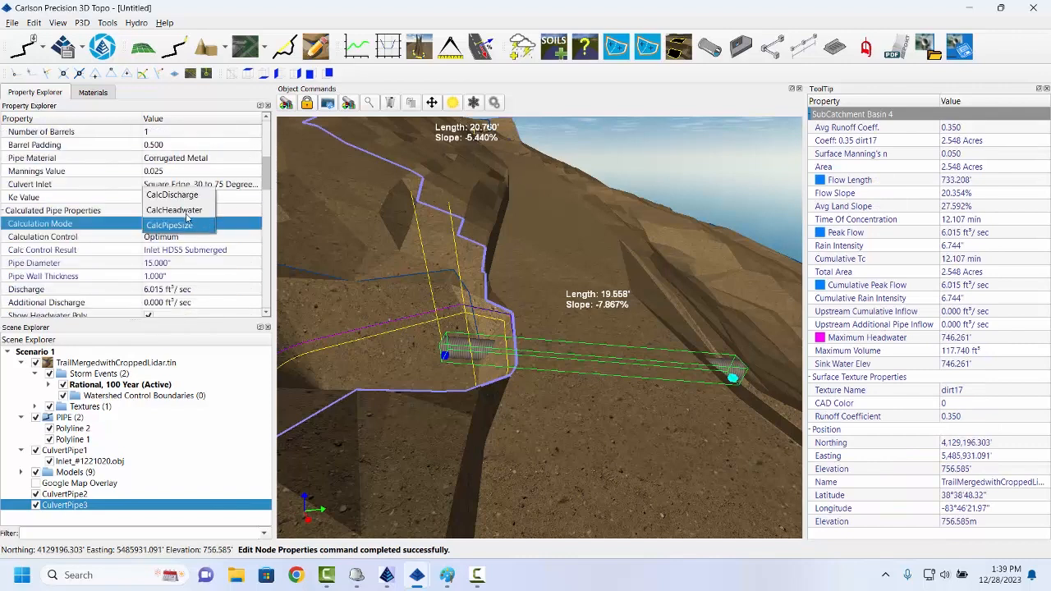
pyautogui.click(187, 211)
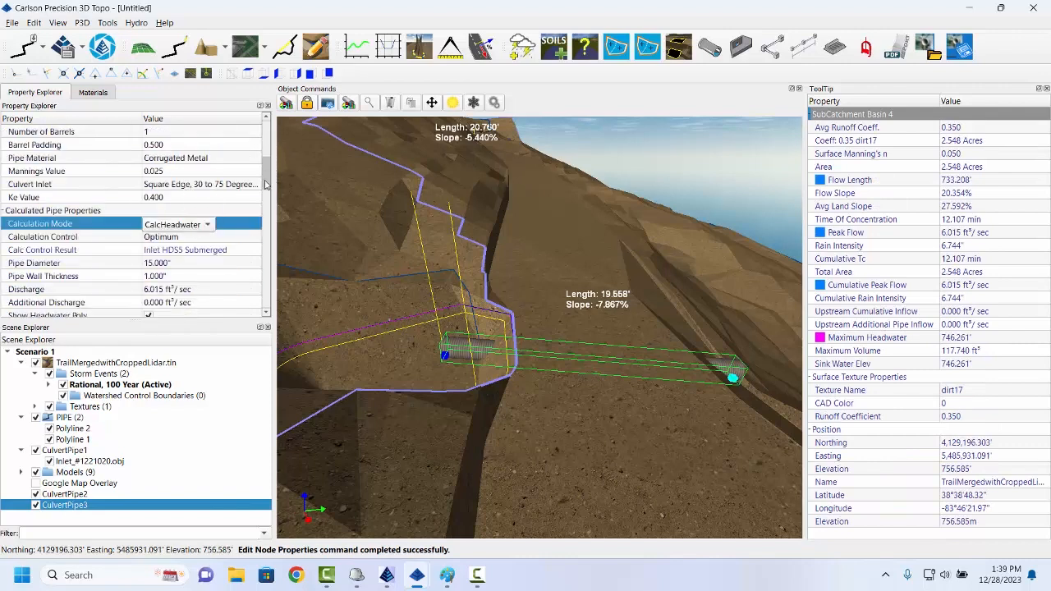
# - Set the new culvert's pipe diameter to 18 inches and inspect the resulting headwater outline around its inlet
pyautogui.moveTo(265, 184); pyautogui.dragTo(267, 202)
pyautogui.click(164, 170)
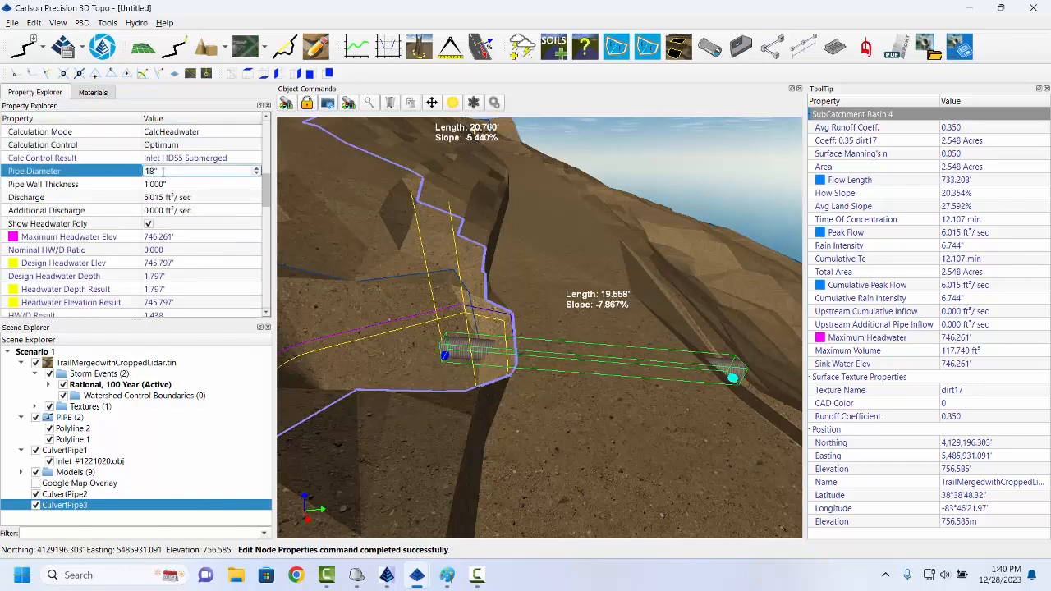
pyautogui.write('18')
pyautogui.press('Return')
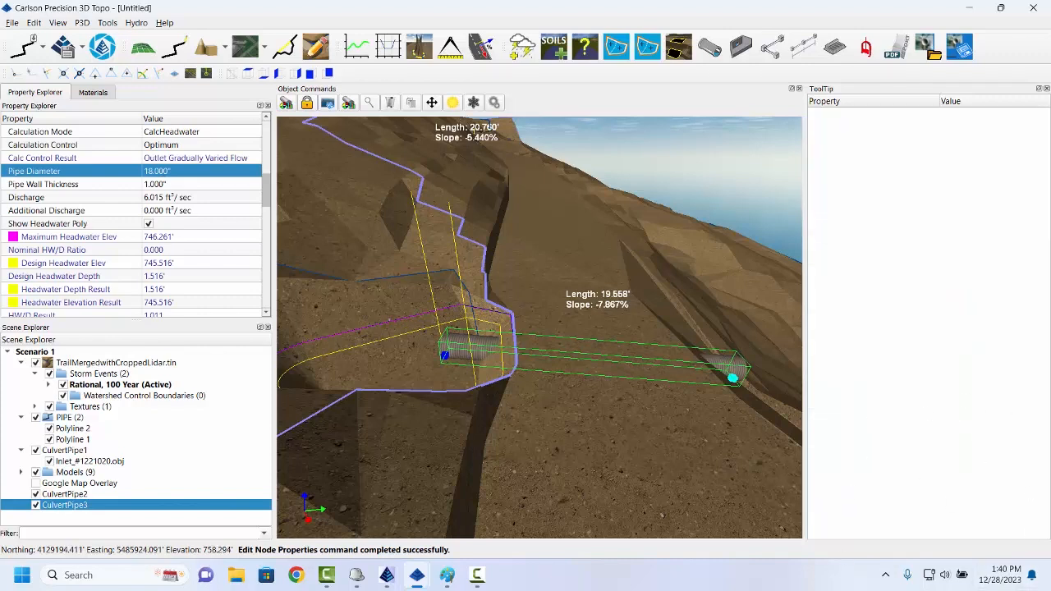
pyautogui.moveTo(536, 451); pyautogui.dragTo(554, 373, button='middle')
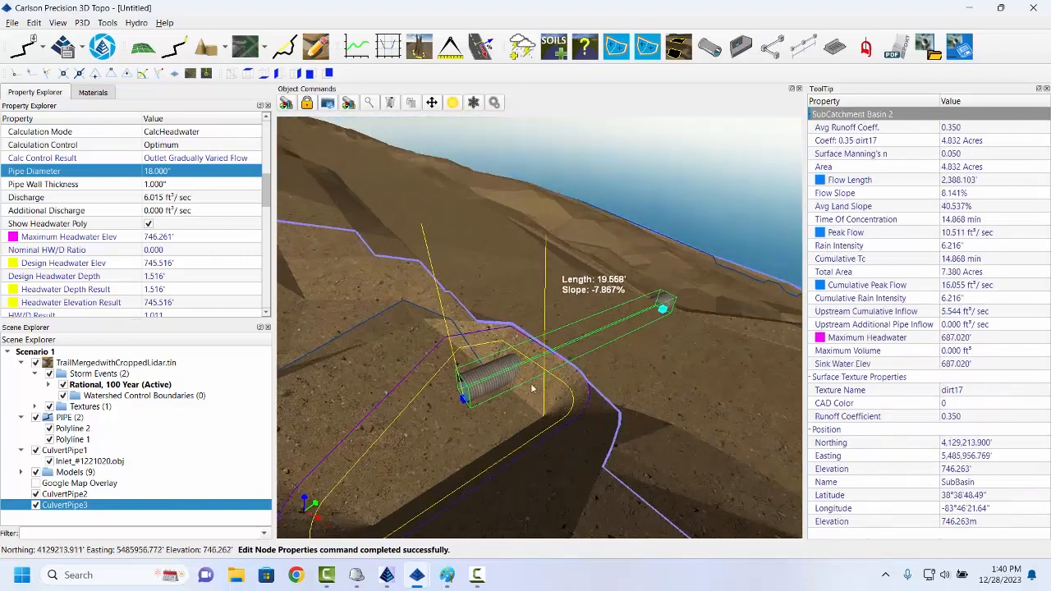
pyautogui.scroll(-2, 498, 406)
# - Switch to Carlson Civil and check the size, material, length and slope labelled for the surveyed culvert at the trail bend near the 34°17'27'' angle label
pyautogui.click(387, 575)
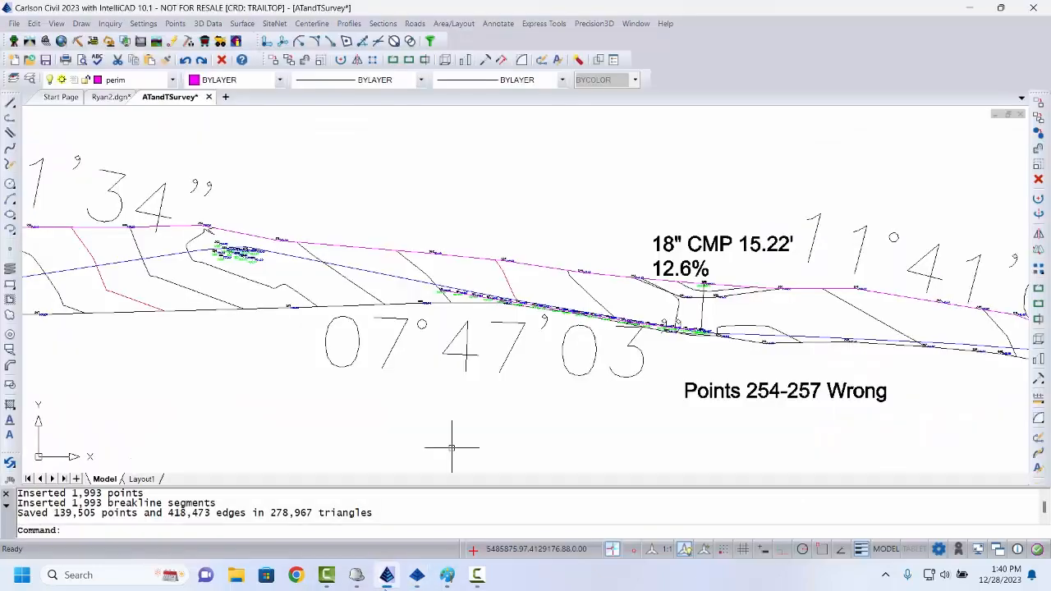
pyautogui.moveTo(206, 285)
pyautogui.mouseDown(button='middle')
pyautogui.moveTo(458, 277)
pyautogui.moveTo(693, 298)
pyautogui.mouseUp(button='middle')
pyautogui.moveTo(714, 281); pyautogui.dragTo(1021, 284, button='middle')
pyautogui.moveTo(387, 247); pyautogui.dragTo(780, 280, button='middle')
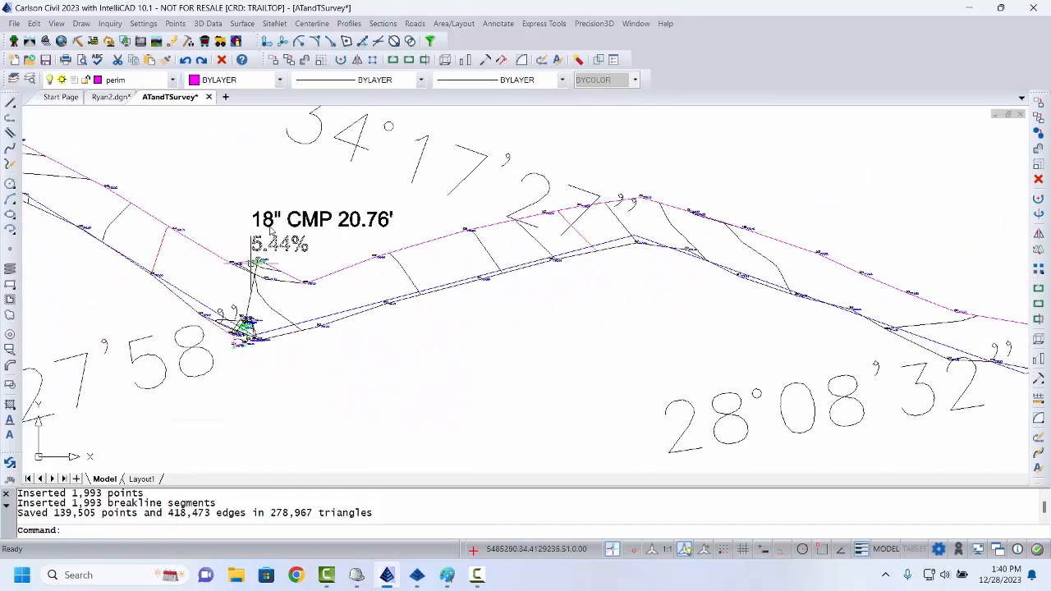
# - Switch back to the untitled Carlson Precision 3D Topo project and examine the culvert crossing the trail beside the trees, from its inlet to its outlet
pyautogui.moveTo(417, 584)
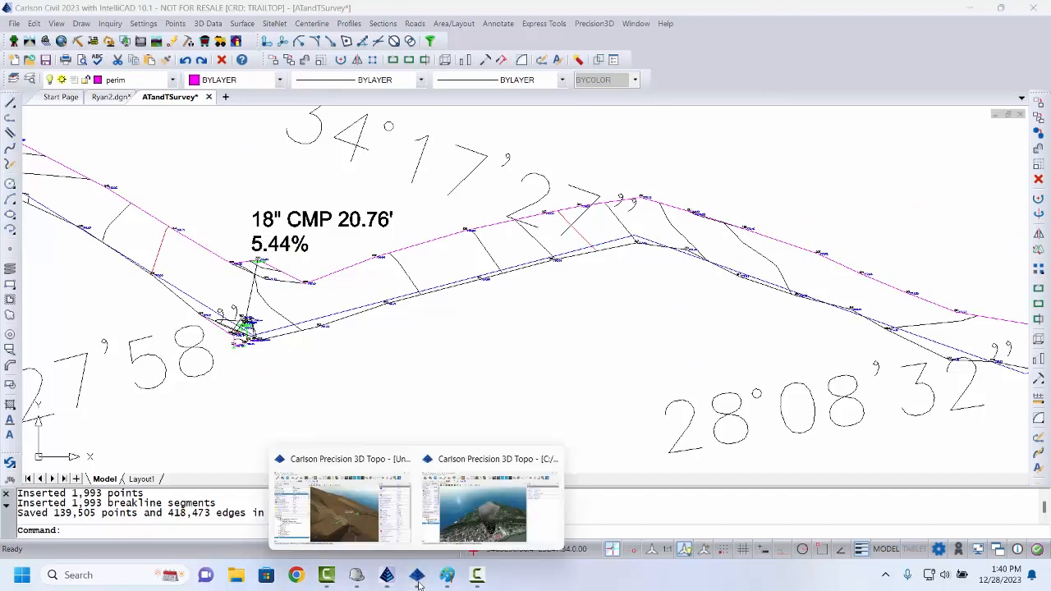
pyautogui.click(484, 535)
pyautogui.click(355, 534)
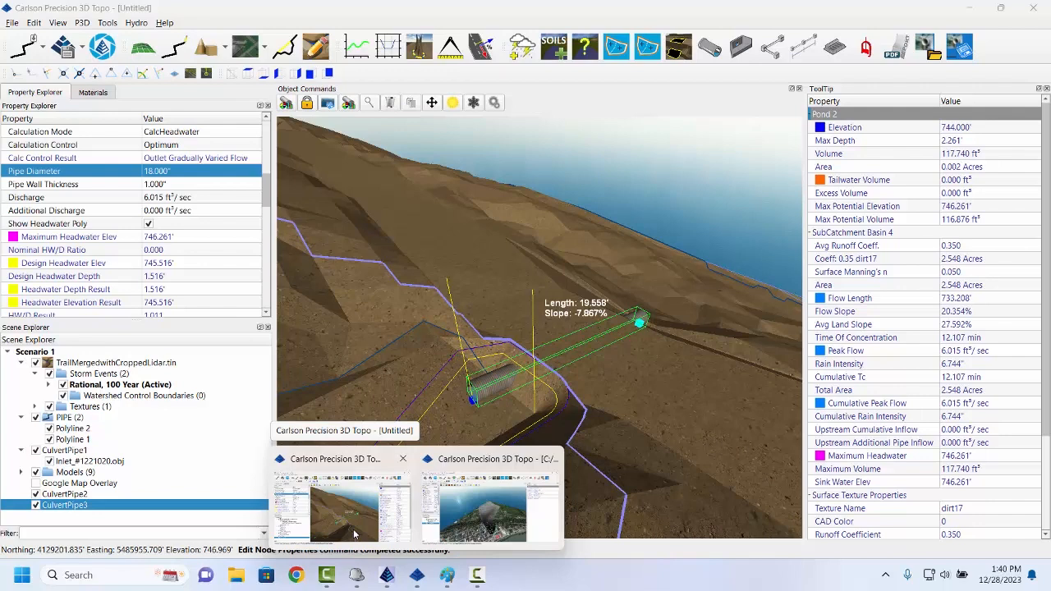
pyautogui.click(353, 532)
pyautogui.scroll(5, 619, 460)
pyautogui.scroll(-2, 479, 399)
pyautogui.moveTo(388, 332); pyautogui.dragTo(188, 423, button='middle')
pyautogui.moveTo(654, 229); pyautogui.dragTo(509, 307, button='middle')
pyautogui.scroll(6, 509, 307)
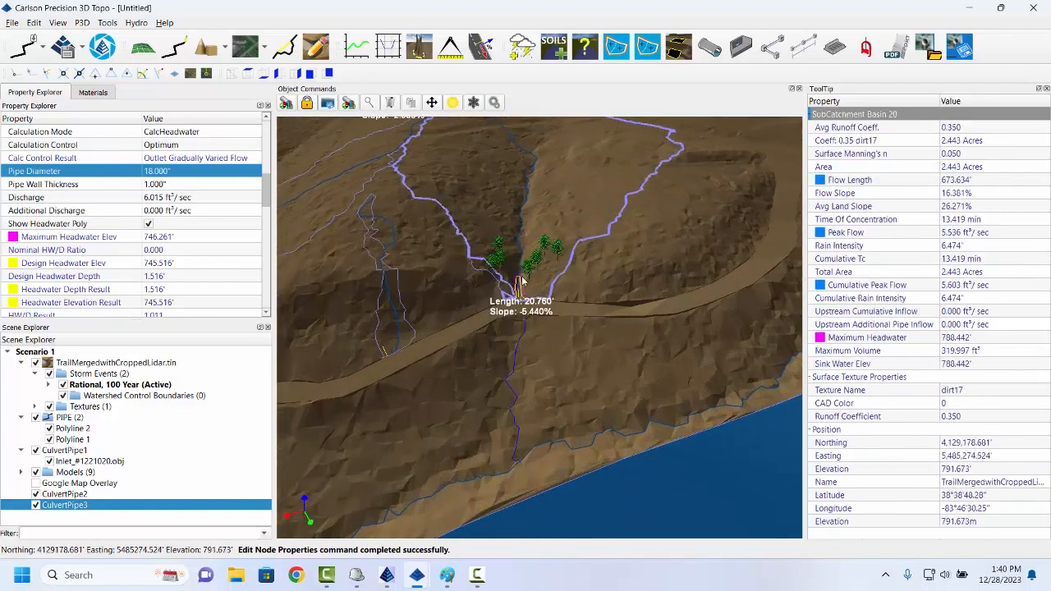
pyautogui.moveTo(572, 444); pyautogui.dragTo(589, 348, button='middle')
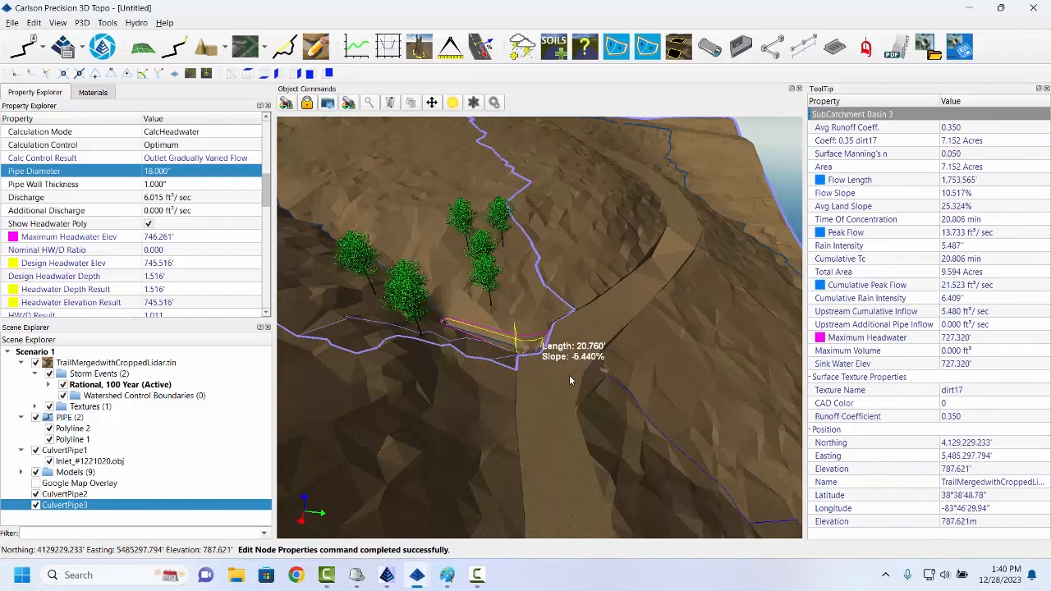
pyautogui.scroll(5, 570, 376)
pyautogui.moveTo(523, 399); pyautogui.dragTo(638, 405, button='middle')
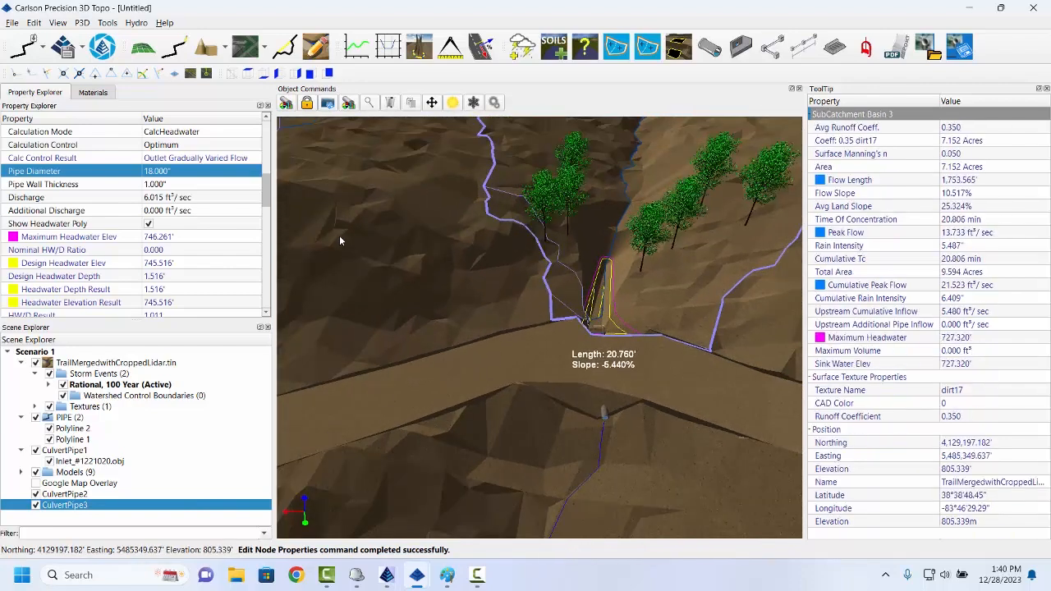
pyautogui.moveTo(449, 381); pyautogui.dragTo(456, 377, button='middle')
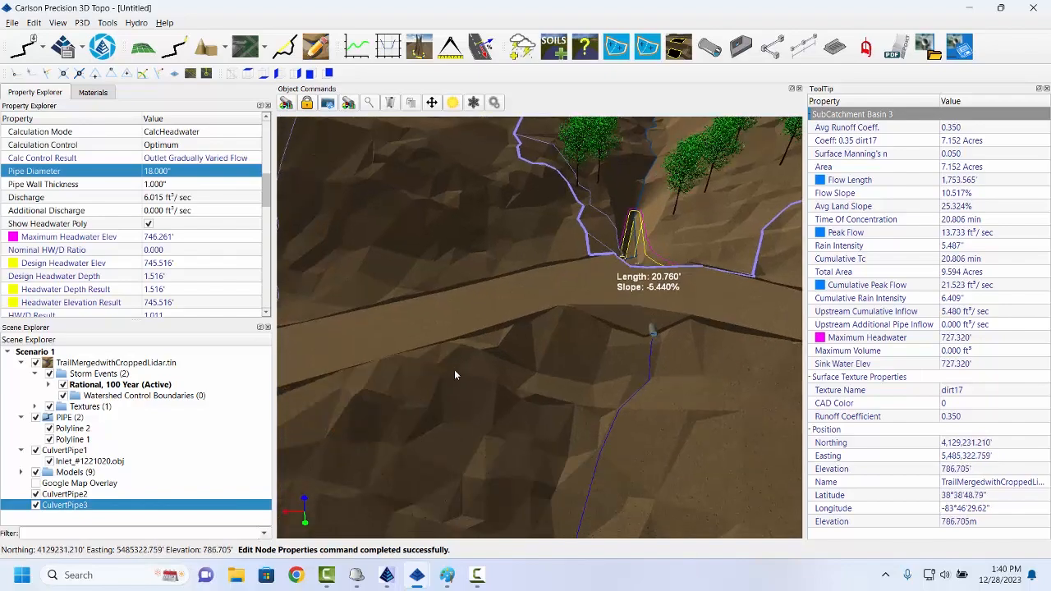